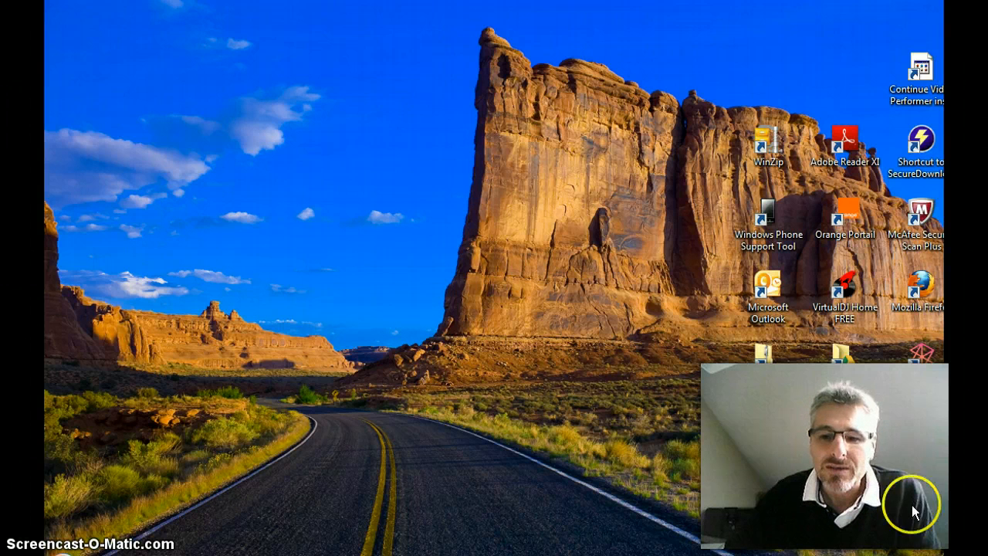
- Open Google in the browser and sign in to the Google account by entering the account password
double_click(842, 424)
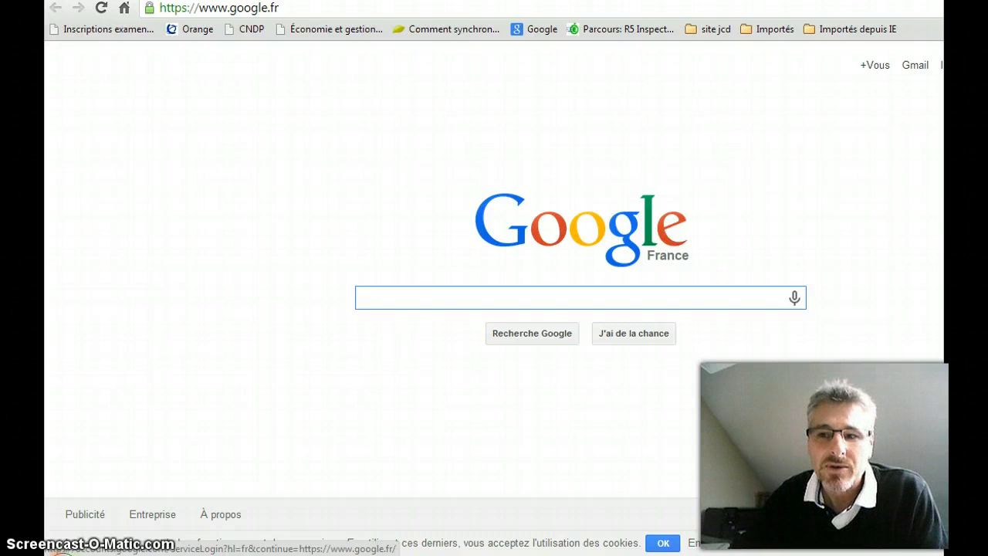
click(987, 65)
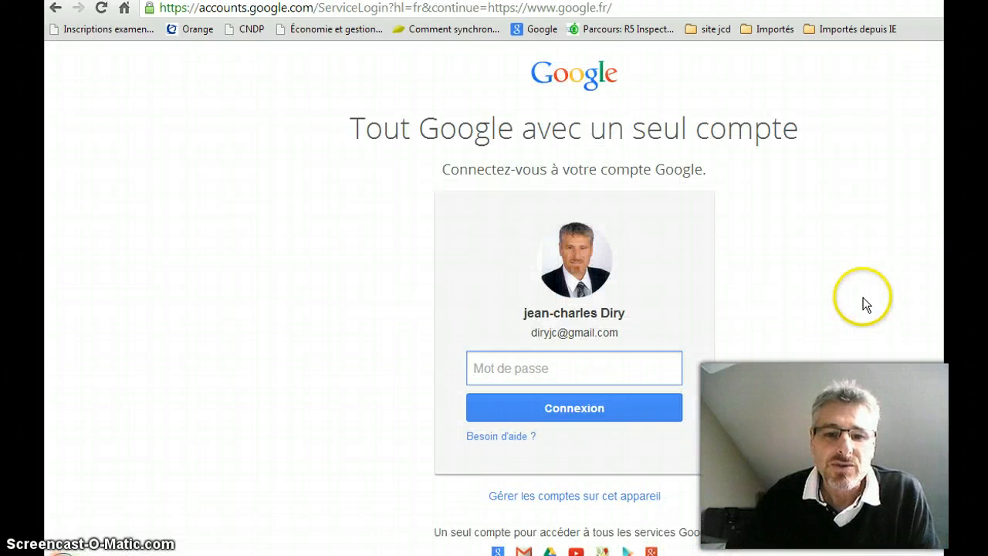
text(•••••)
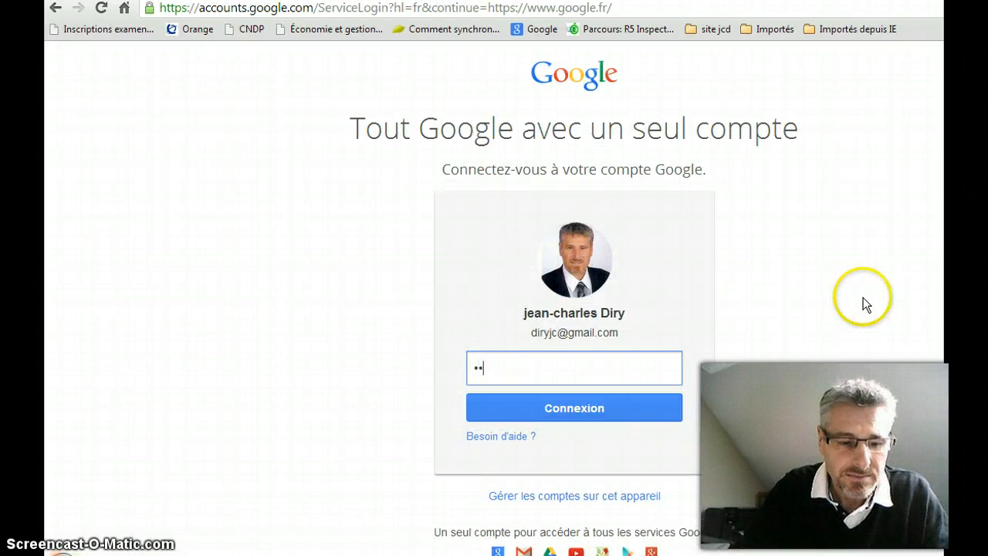
text(••)
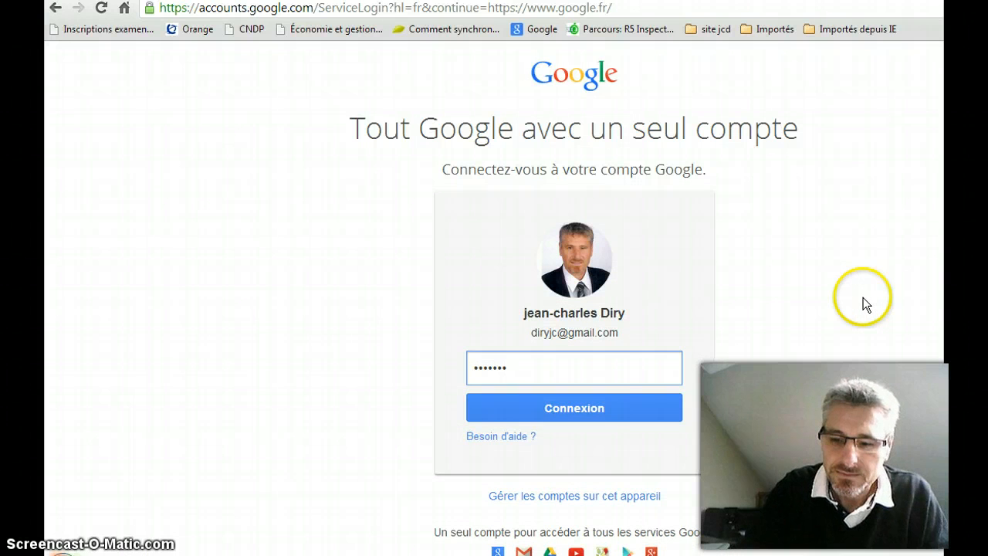
key(Num_Lock)
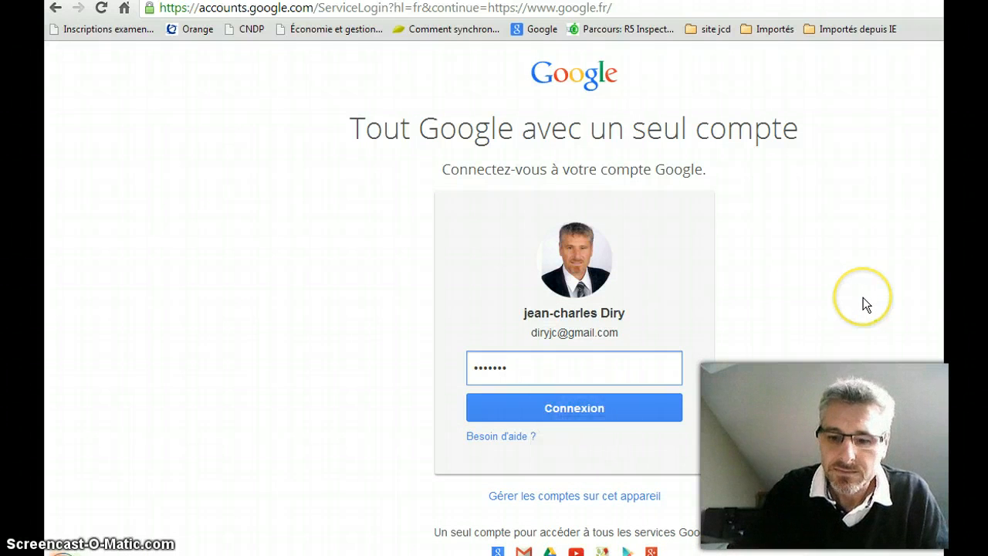
key(Num_Lock)
text(•)
key(Return)
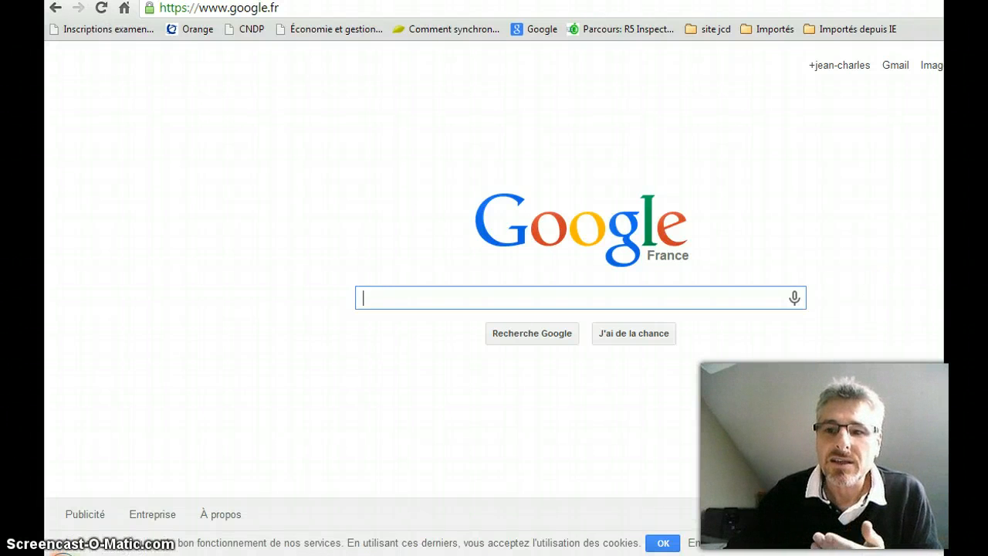
- Go to Google Drive and create a new form (Formulaire)
click(976, 65)
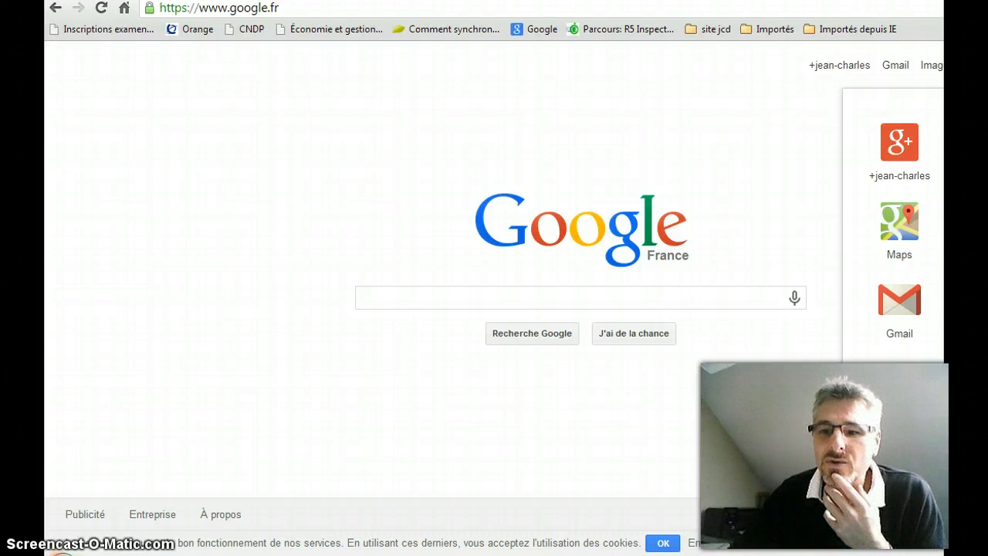
click(977, 301)
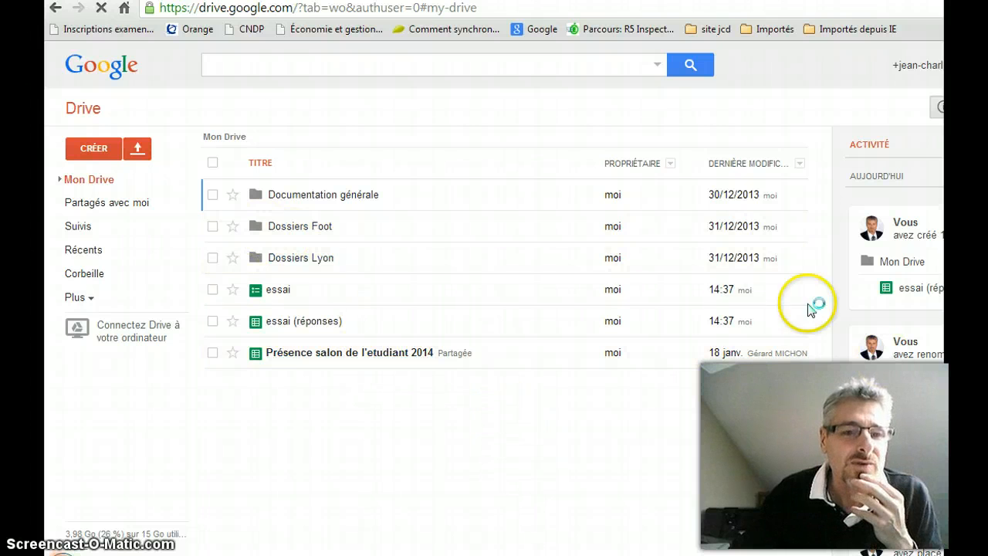
click(171, 225)
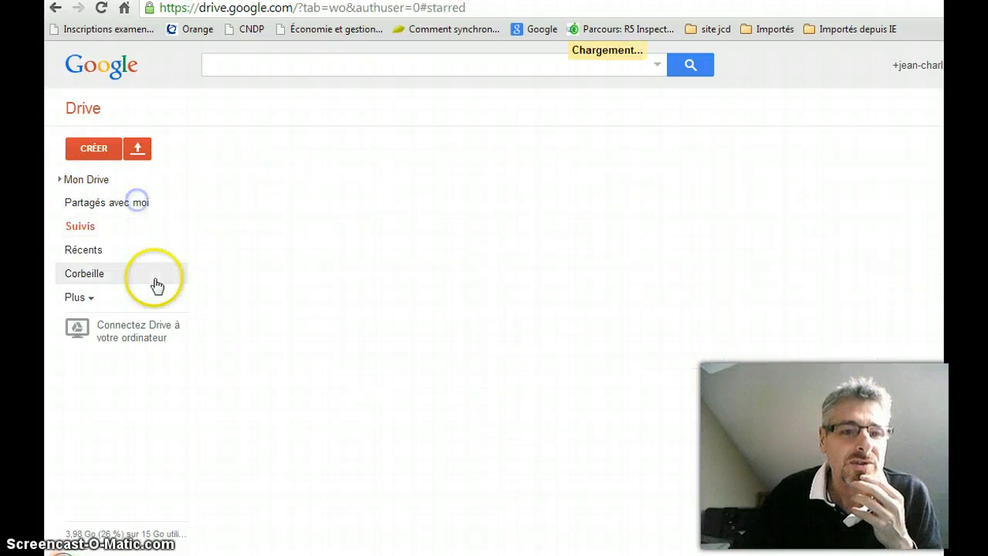
click(96, 152)
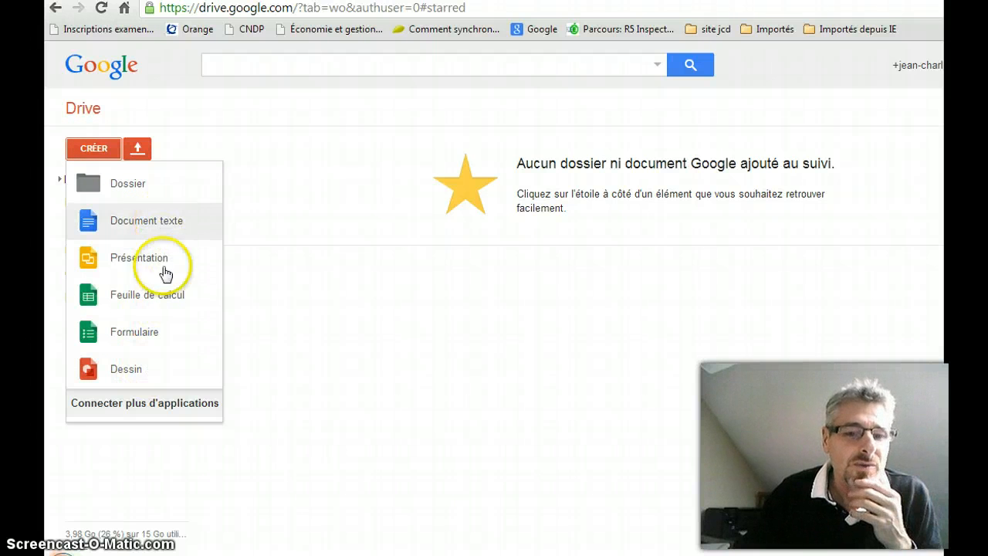
click(151, 334)
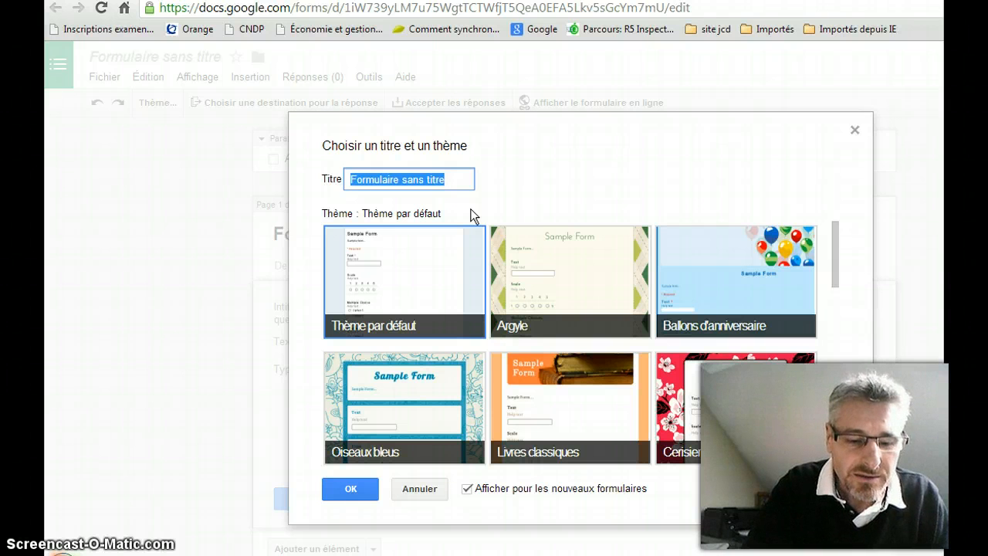
- Title the new form "Formulaire de réponse des IA IPR" and choose the Espresso theme
text(Formulair)
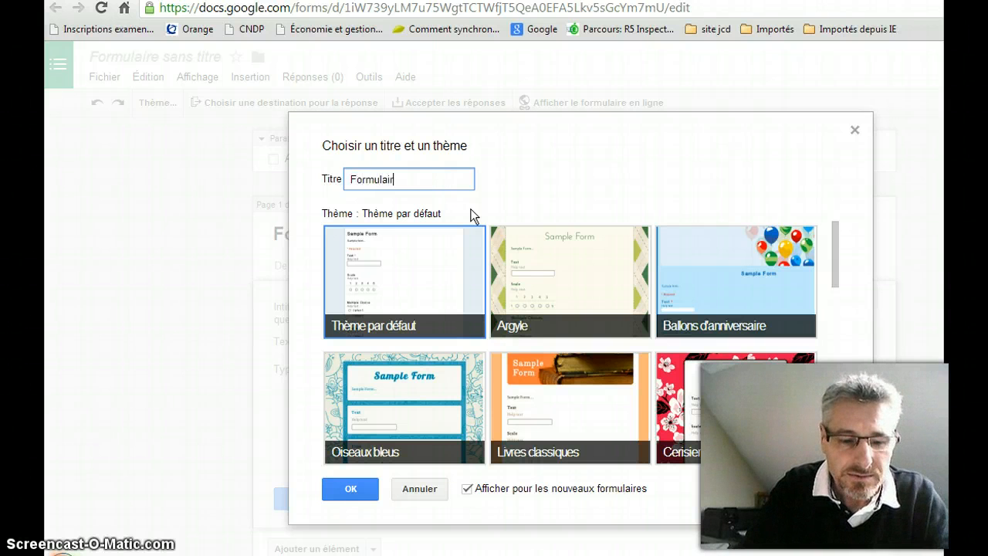
text(e de réponse )
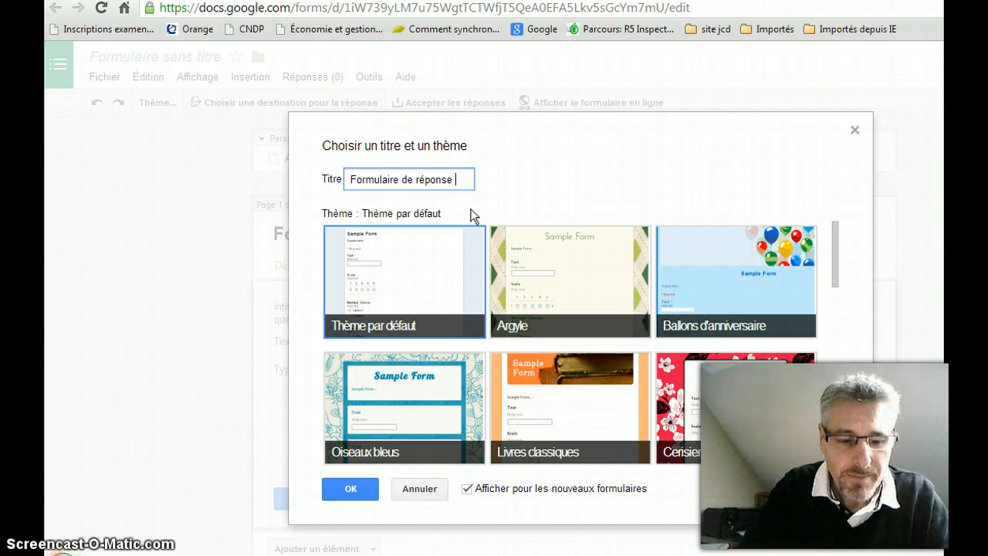
text(des IA )
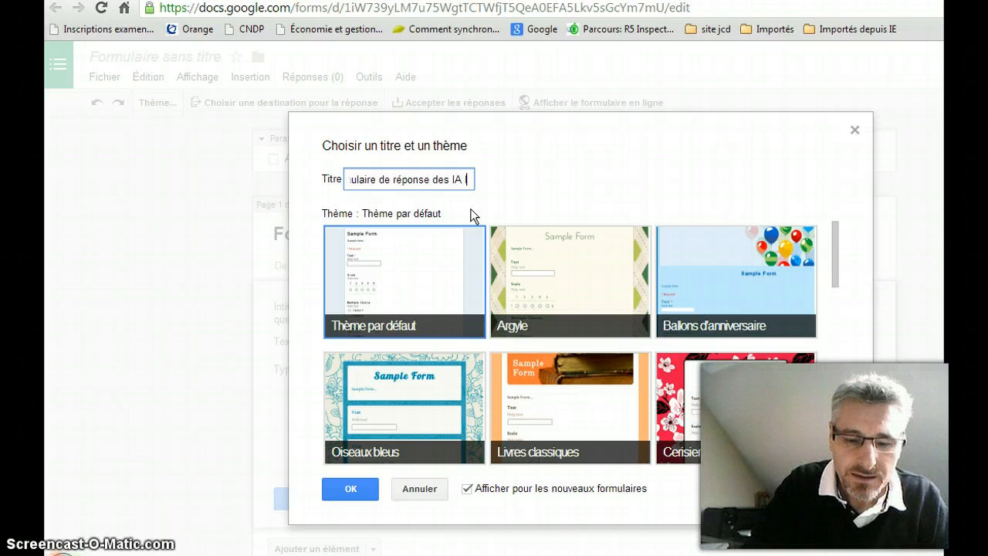
text(IPR)
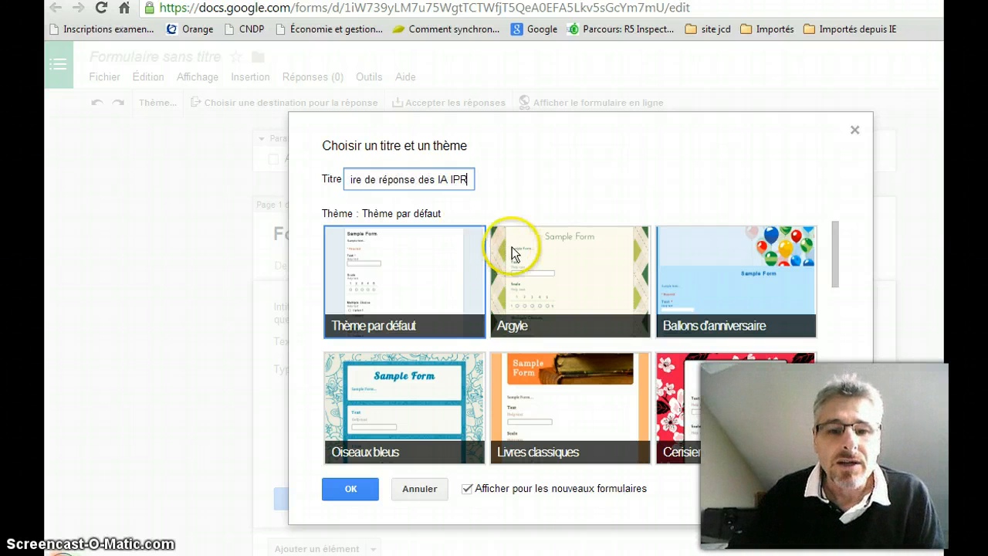
scroll(517, 259, down, 3)
scroll(525, 271, up, 2)
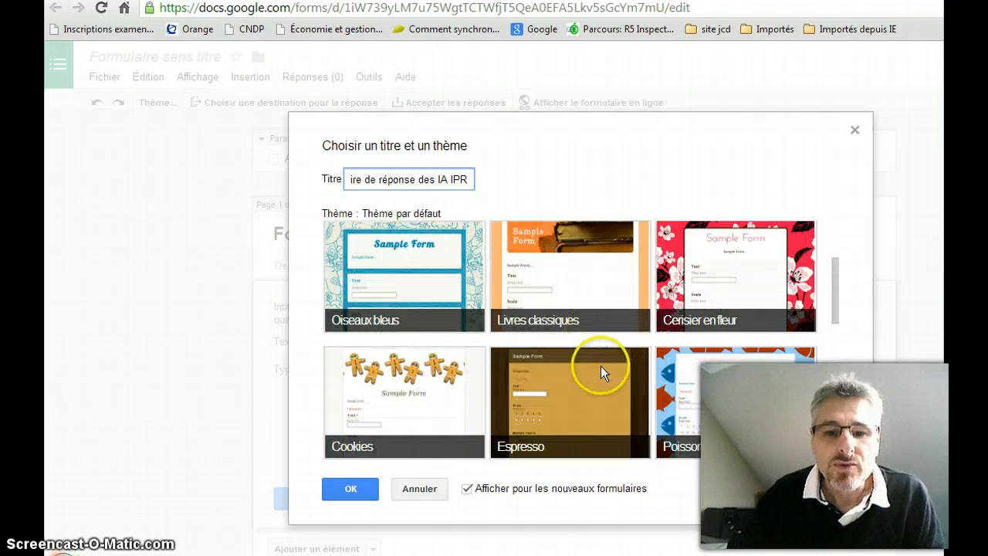
click(576, 401)
scroll(575, 402, down, 1)
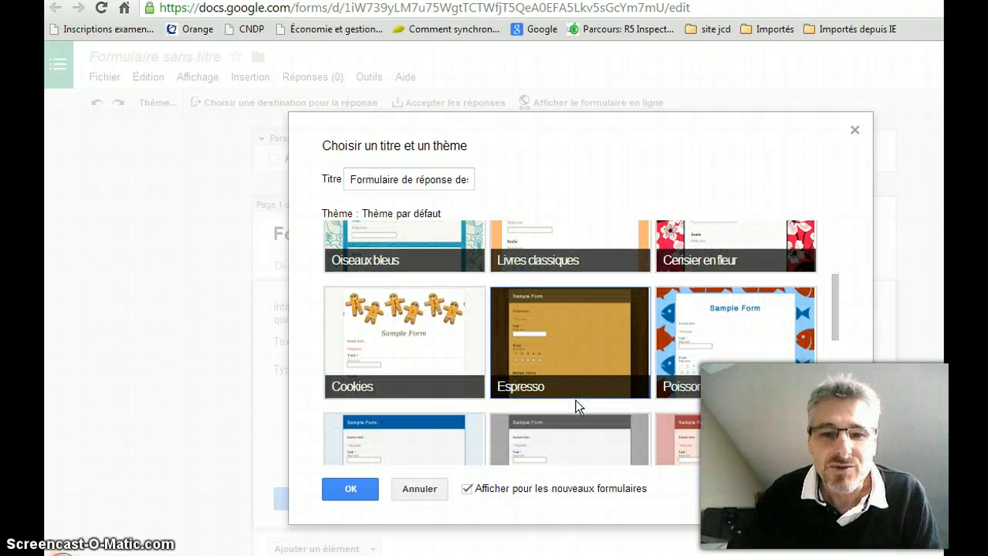
click(347, 486)
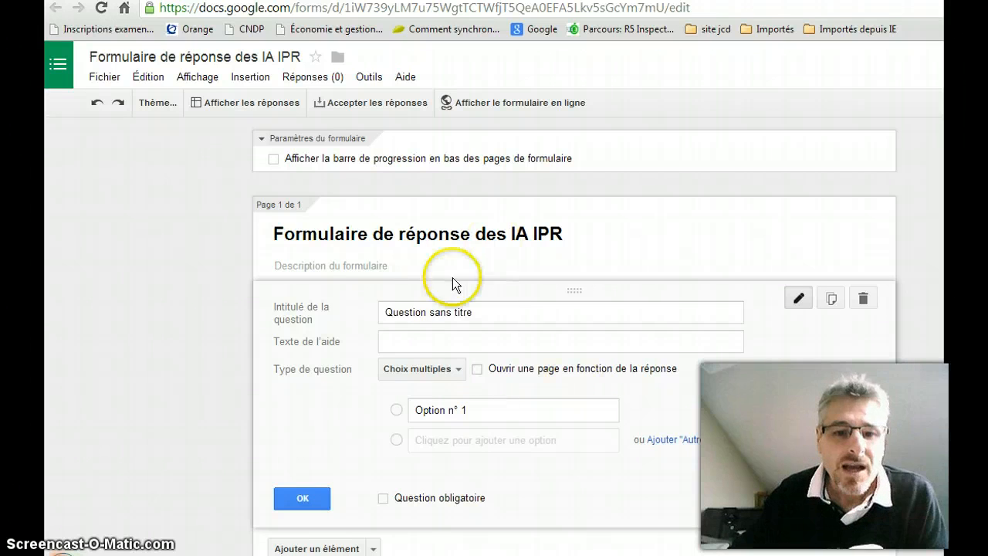
- Title the first question "Nom", set its question type to Texte and validate it
click(419, 309)
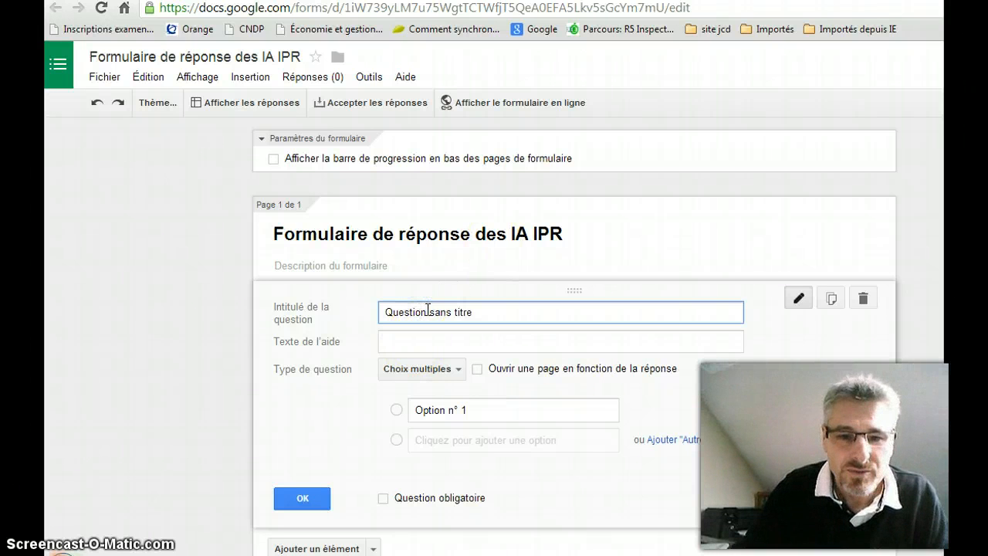
click(543, 345)
click(357, 302)
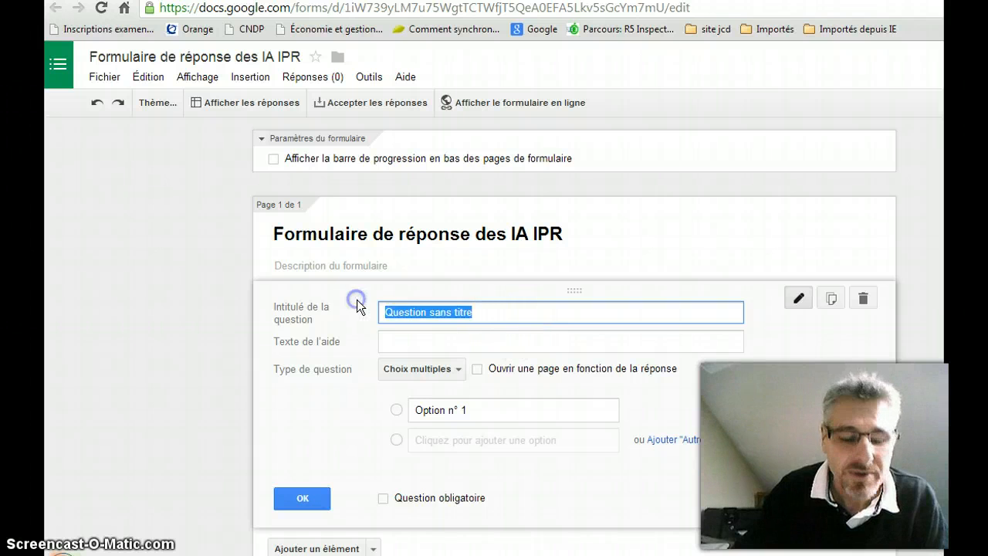
text(NOm)
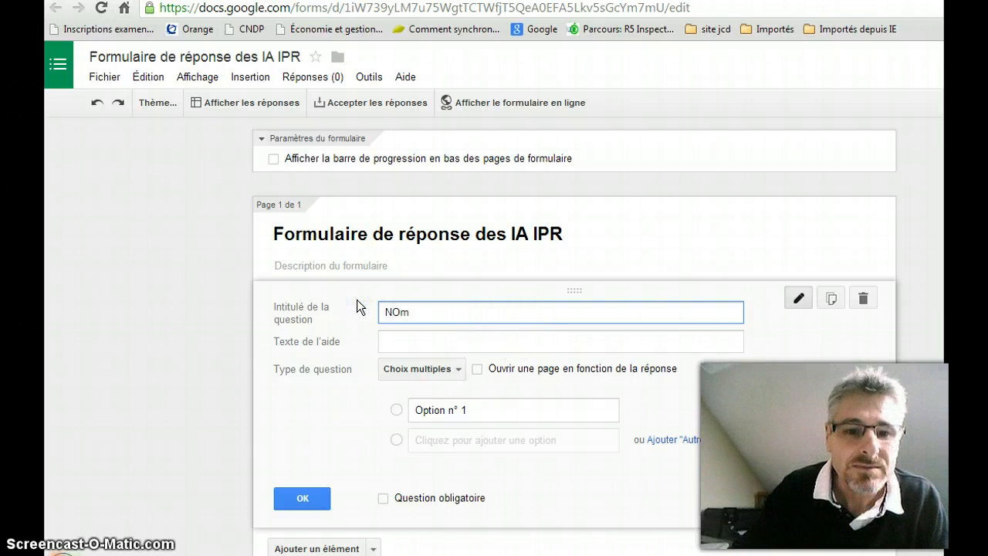
key(BackSpace)
key(BackSpace)
text(om)
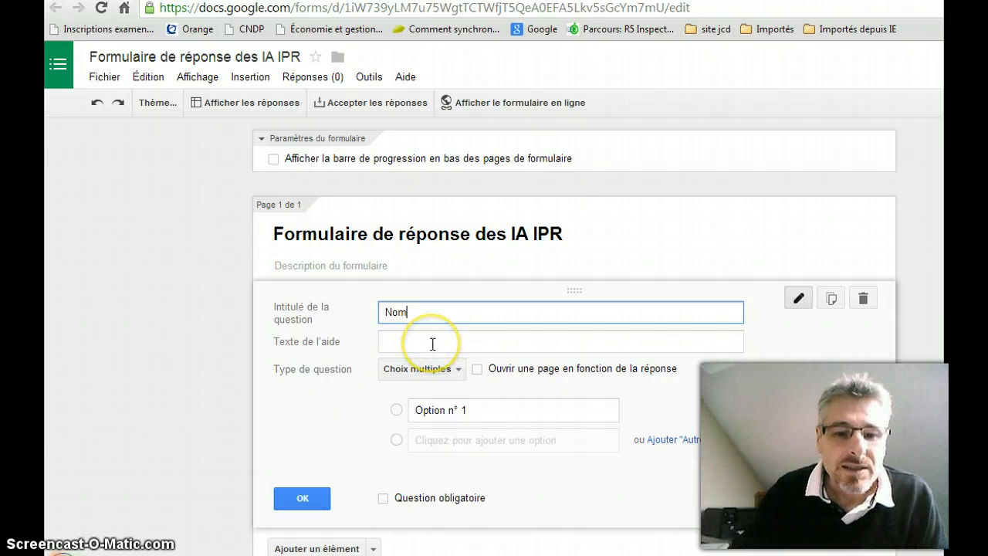
click(460, 370)
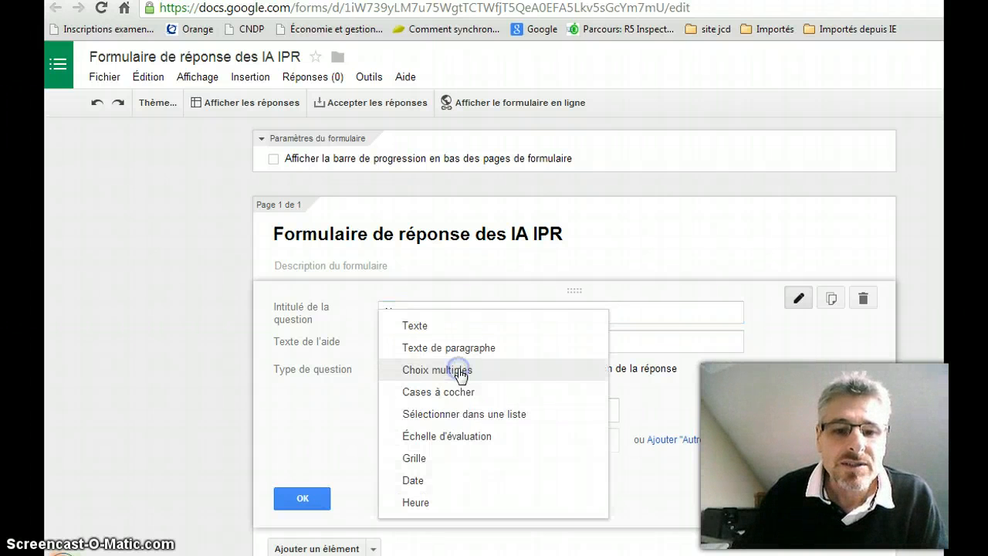
click(425, 328)
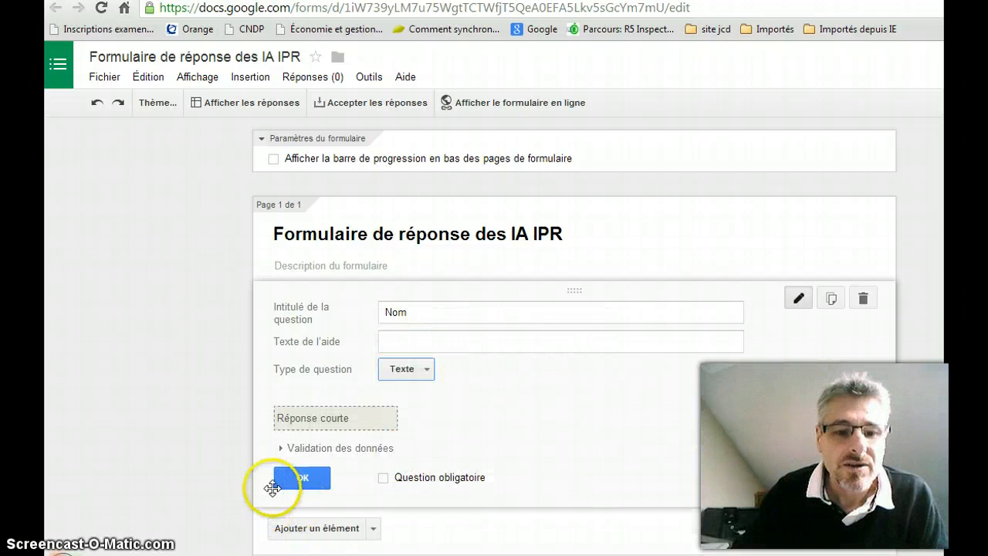
click(303, 476)
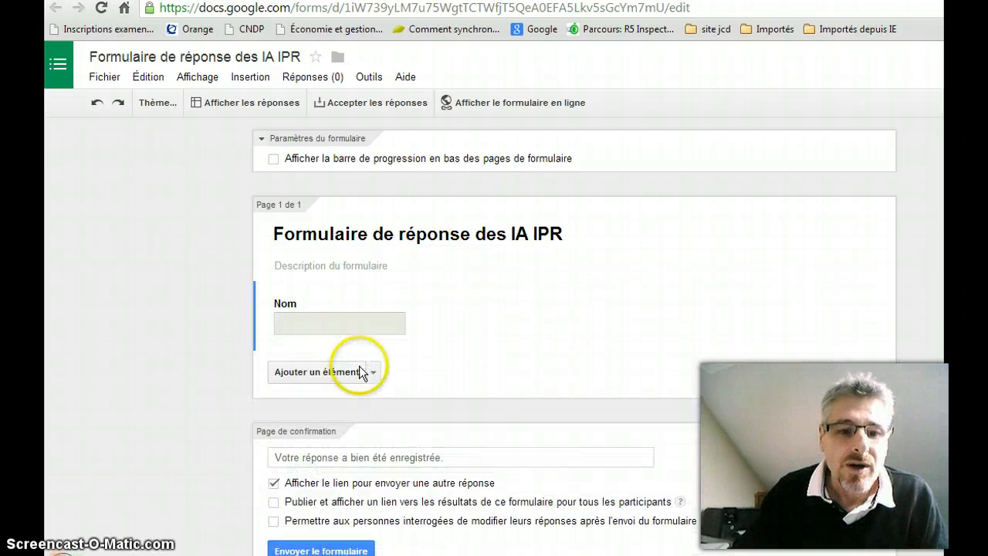
- Add a second question titled "Prénom" with the question type Texte and validate it
click(317, 372)
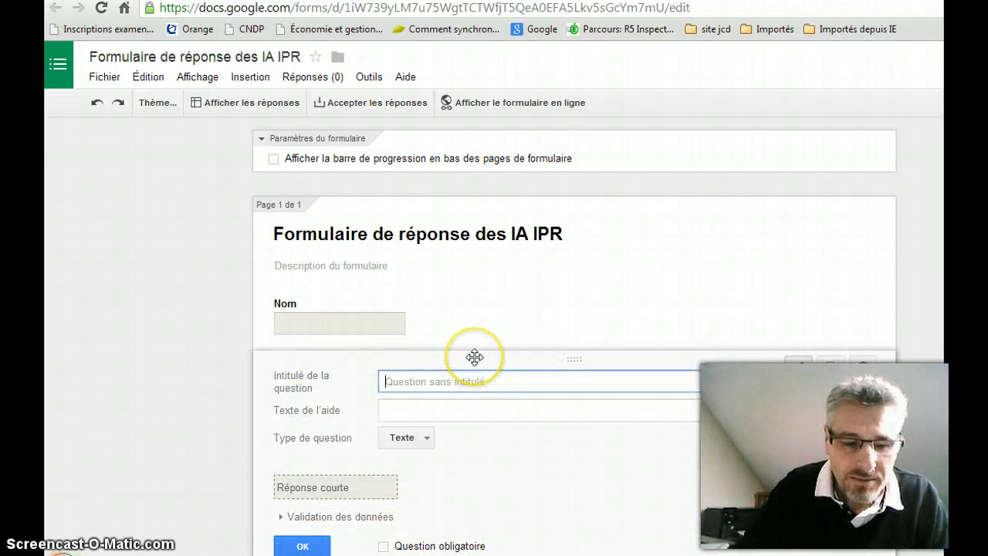
text(Prénom)
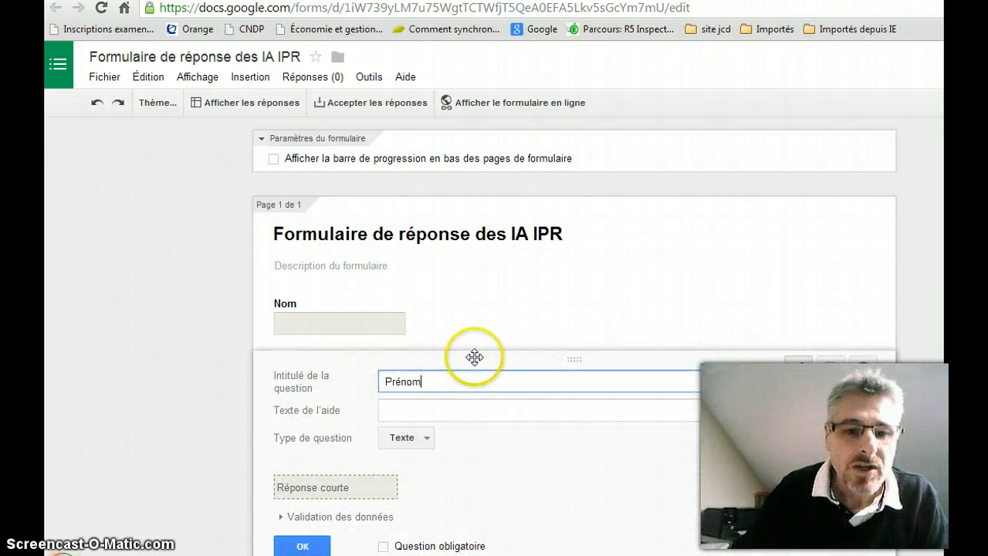
click(427, 439)
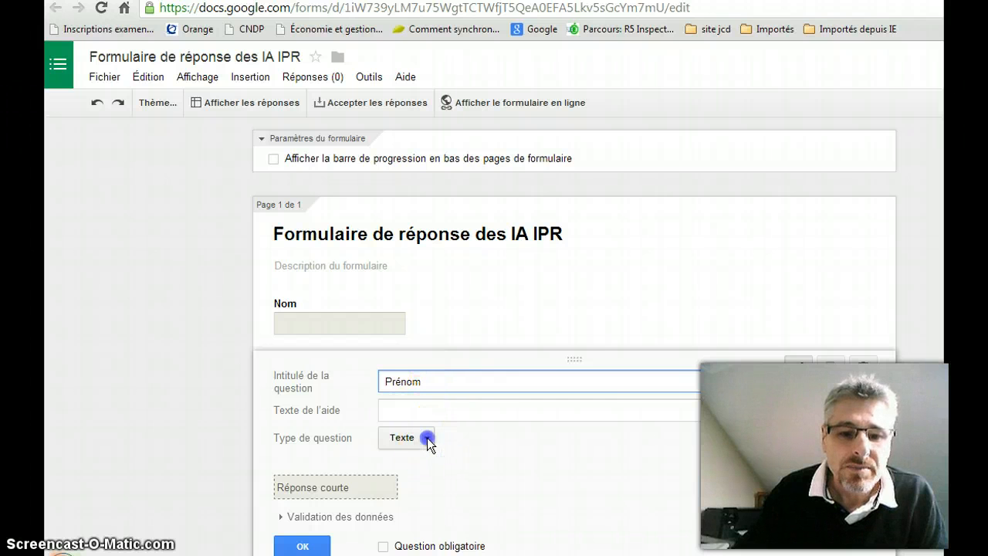
click(425, 363)
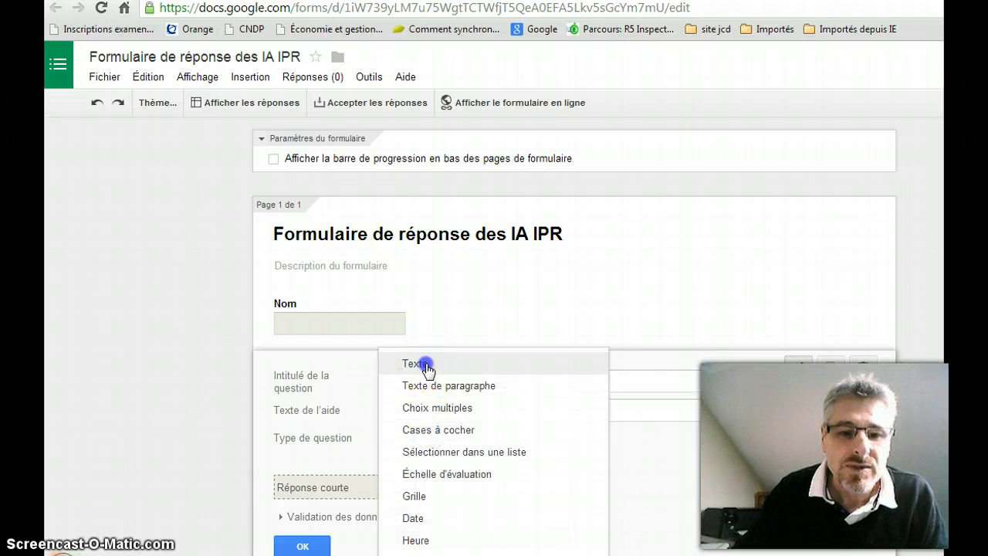
click(309, 545)
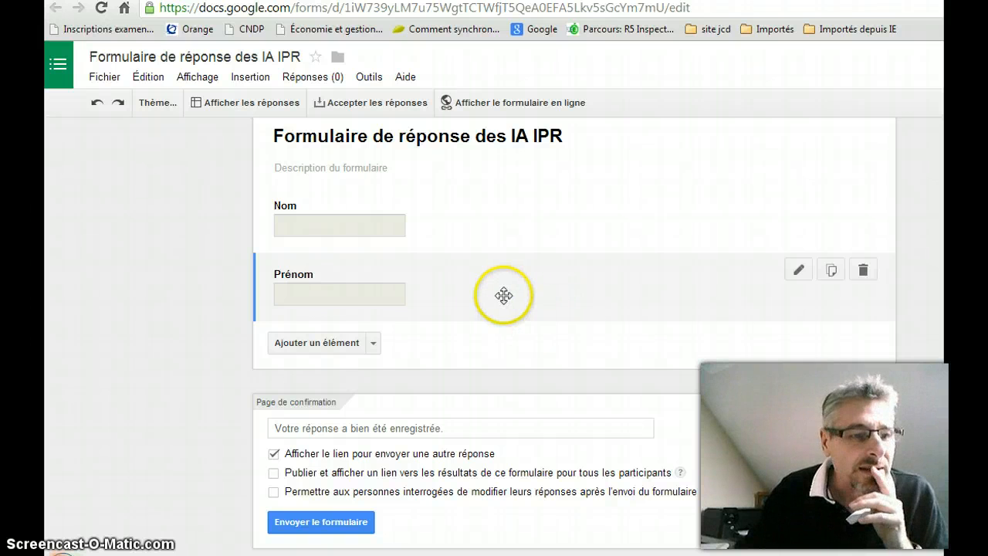
- Add a third question titled "Discipline" with the question type "Sélectionner dans une liste"
click(319, 343)
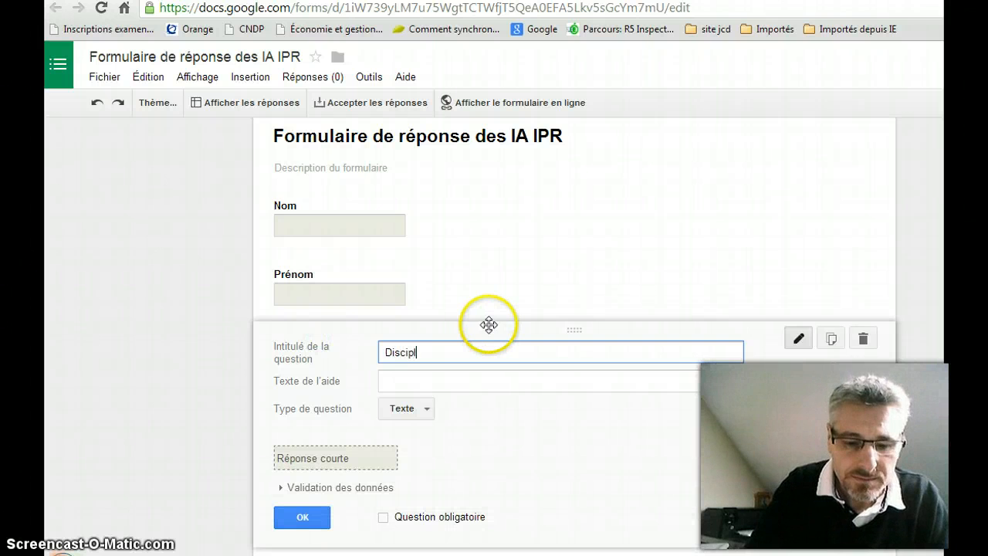
click(425, 409)
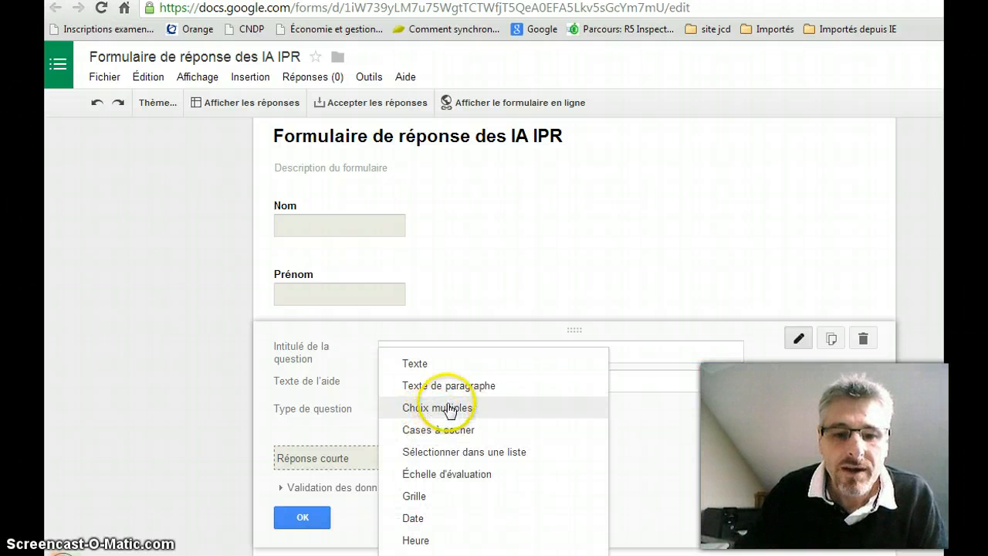
click(451, 452)
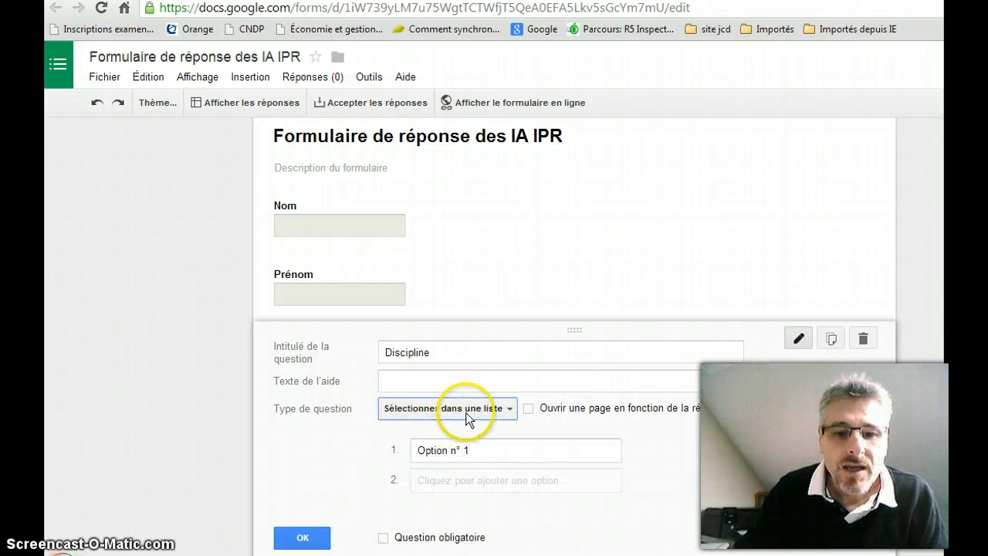
- Enter "Lettres", "Maths" and "Eco/gest" as the first three list options of the Discipline question
click(409, 450)
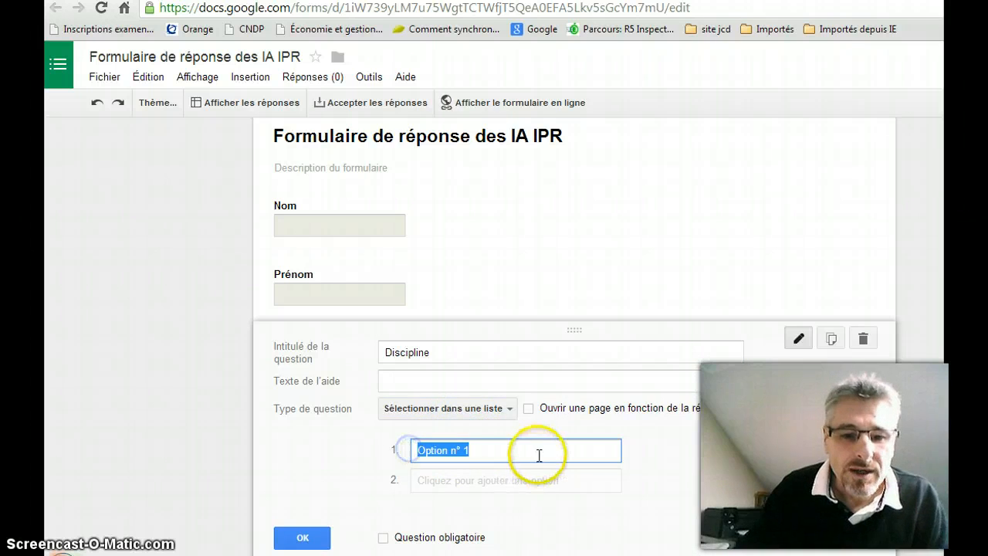
text(Lettres)
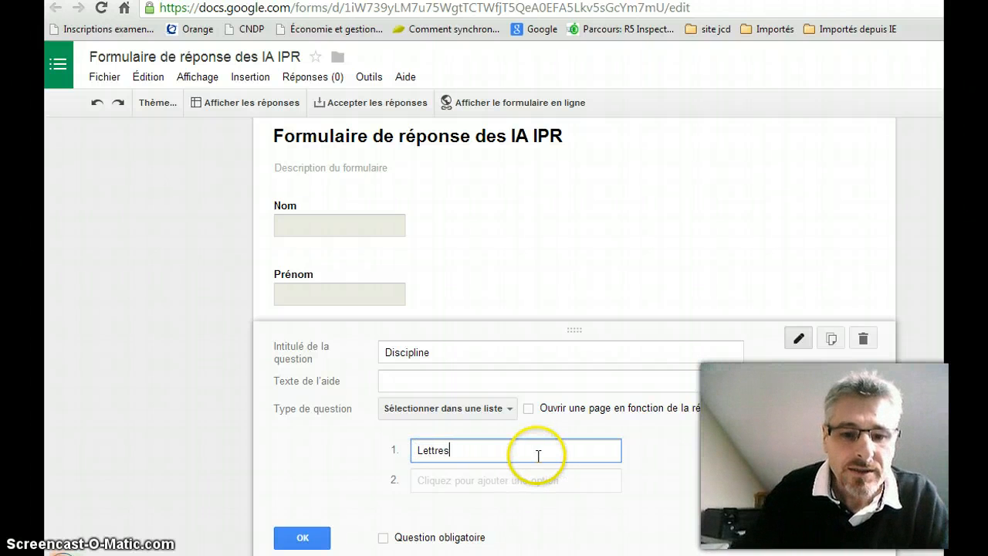
key(Tab)
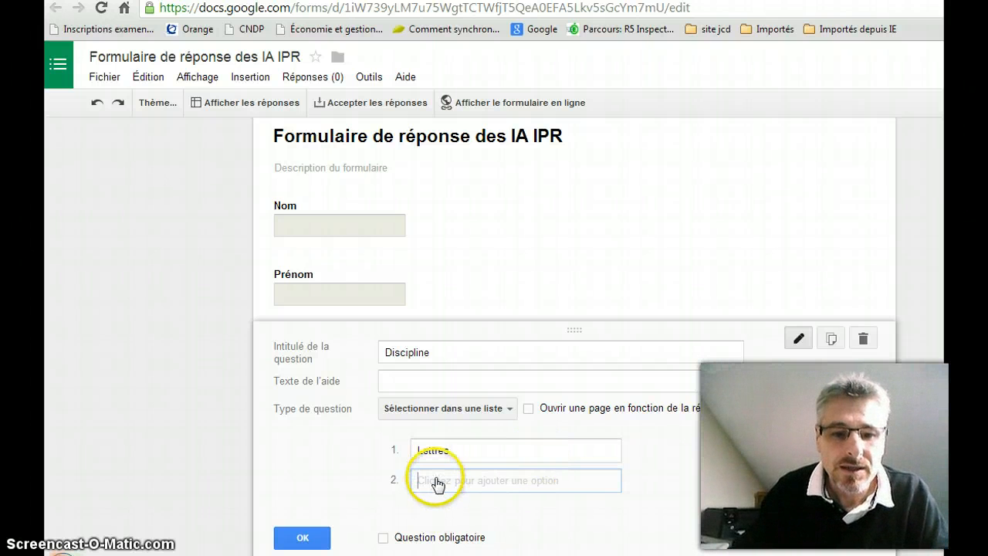
text(M)
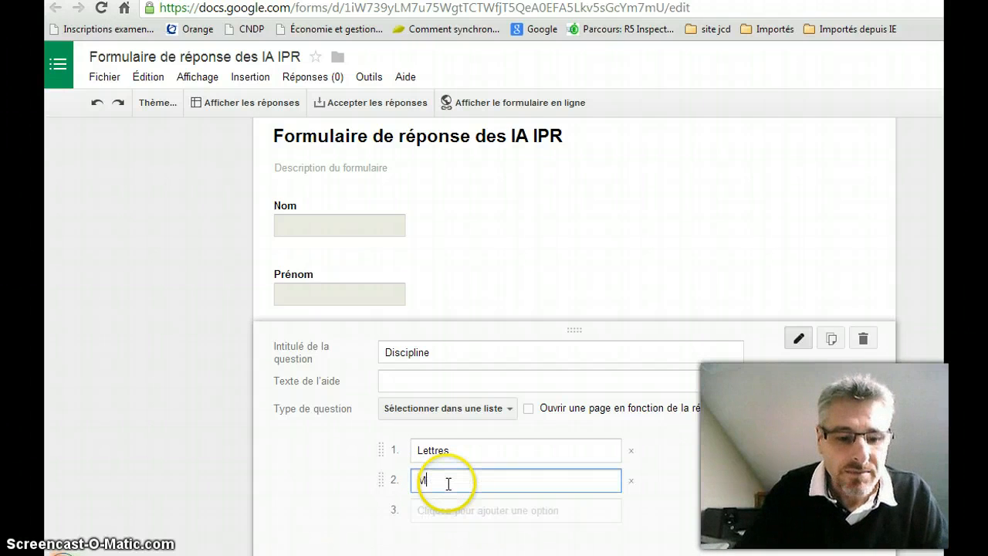
text(aths)
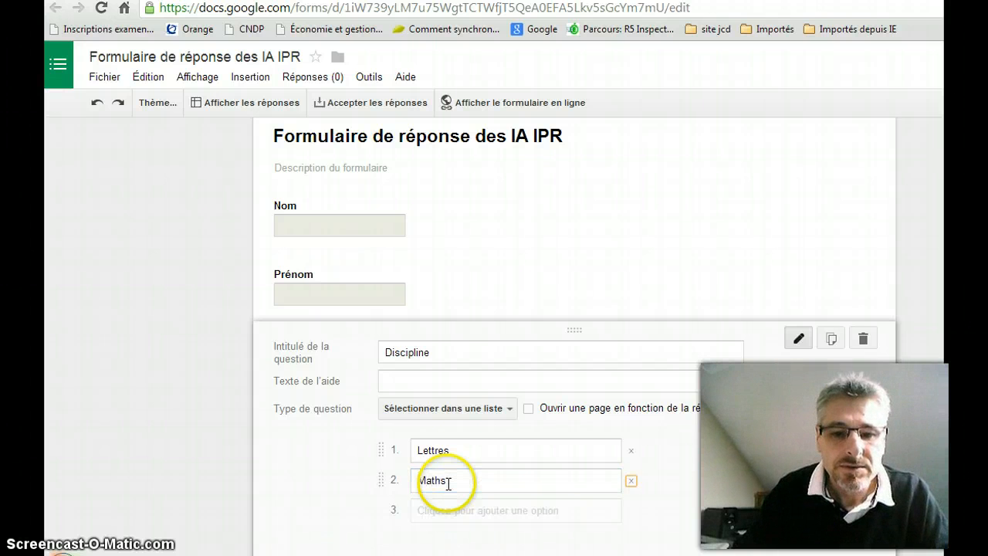
click(448, 512)
text(Eco/gest)
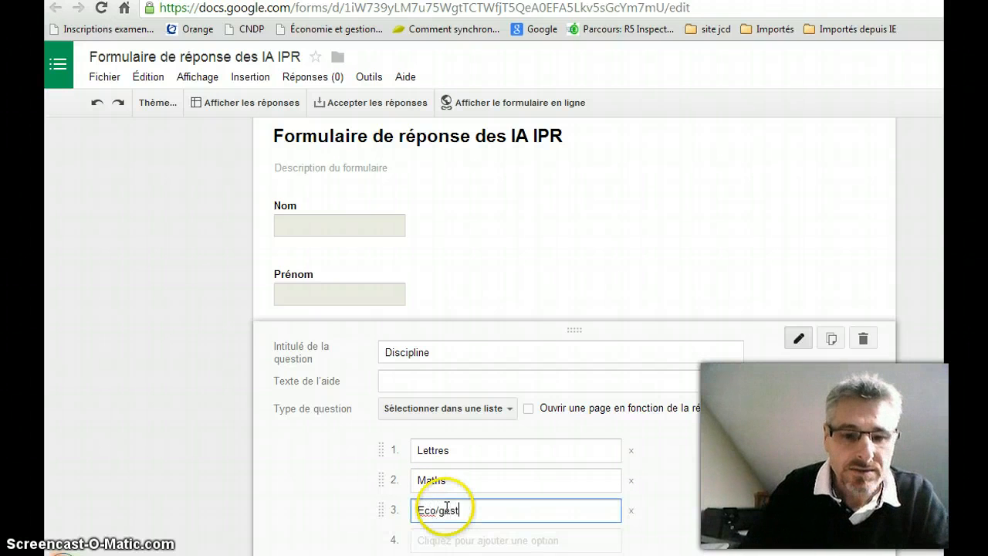
- Add "STI" as the fourth list option of the Discipline question and validate the question
key(Tab)
key(Tab)
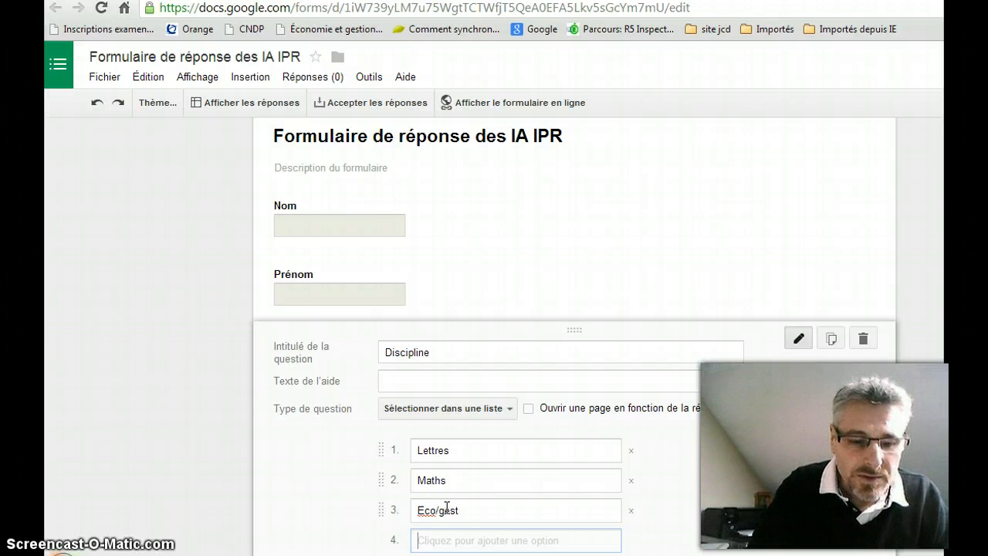
text(S)
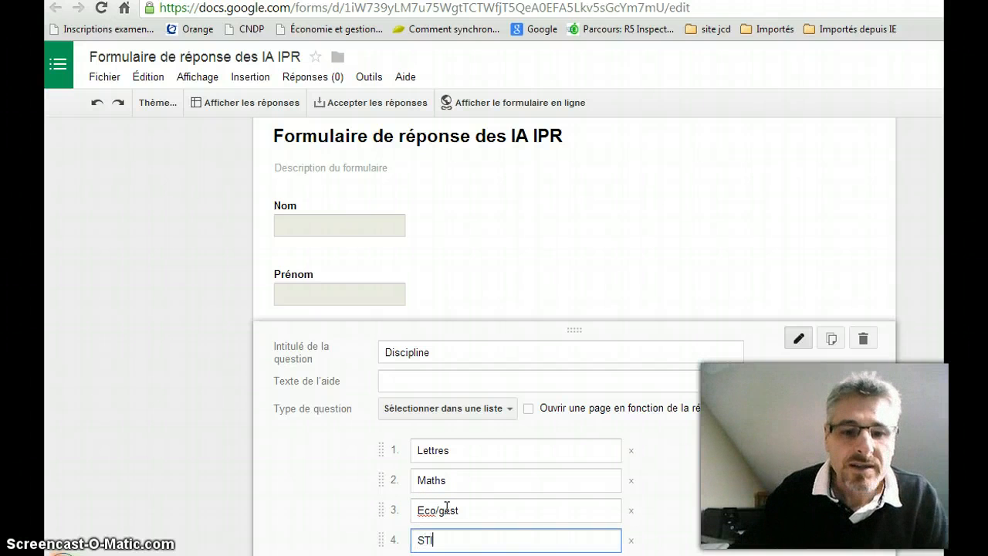
text(TI)
scroll(630, 422, down, 2)
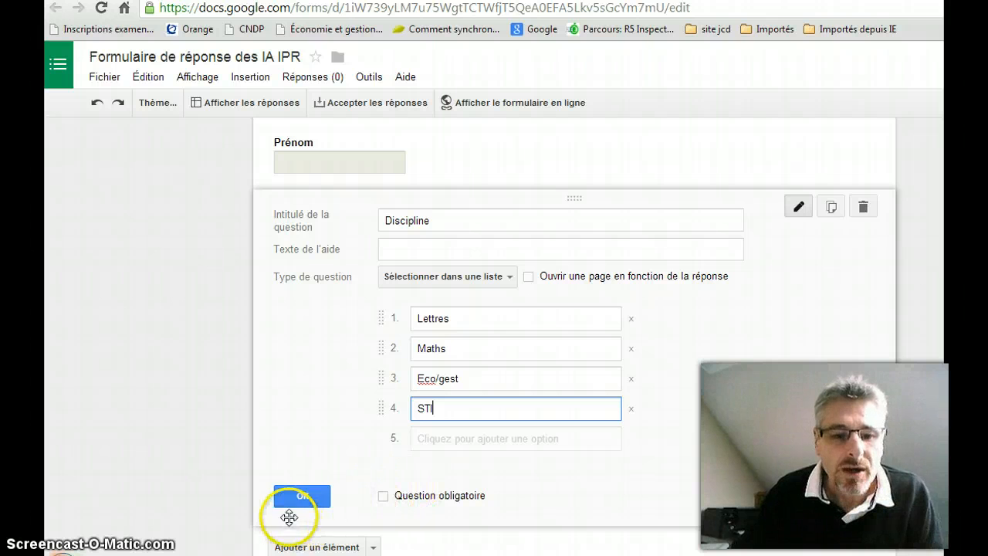
click(307, 497)
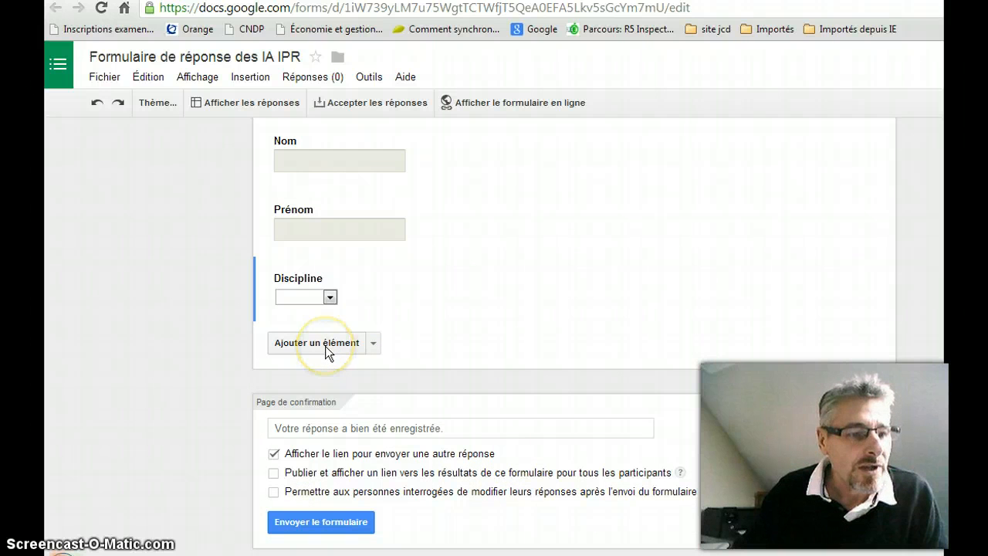
- Add a fourth question titled "Participera à l'action de formation" with the question type "Cases à cocher"
click(327, 342)
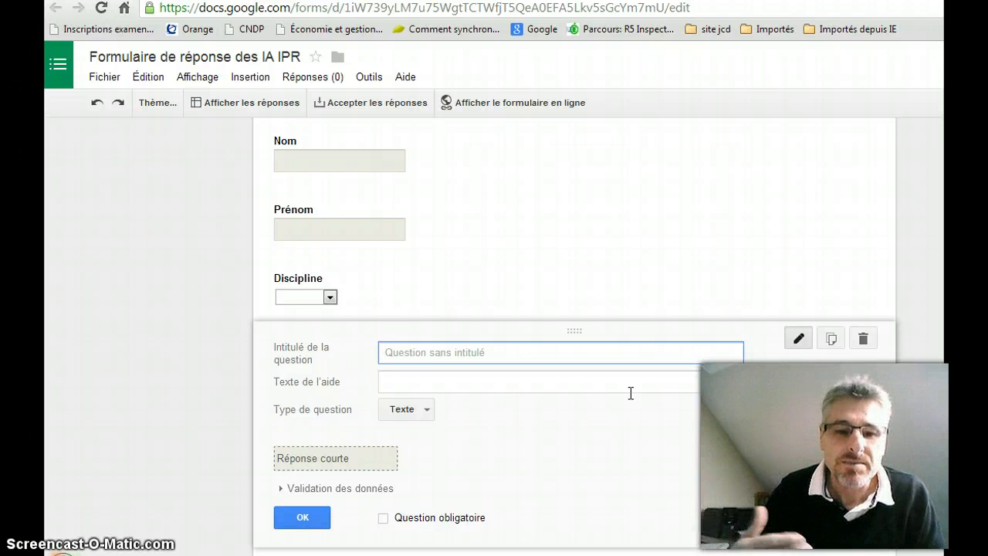
text(P)
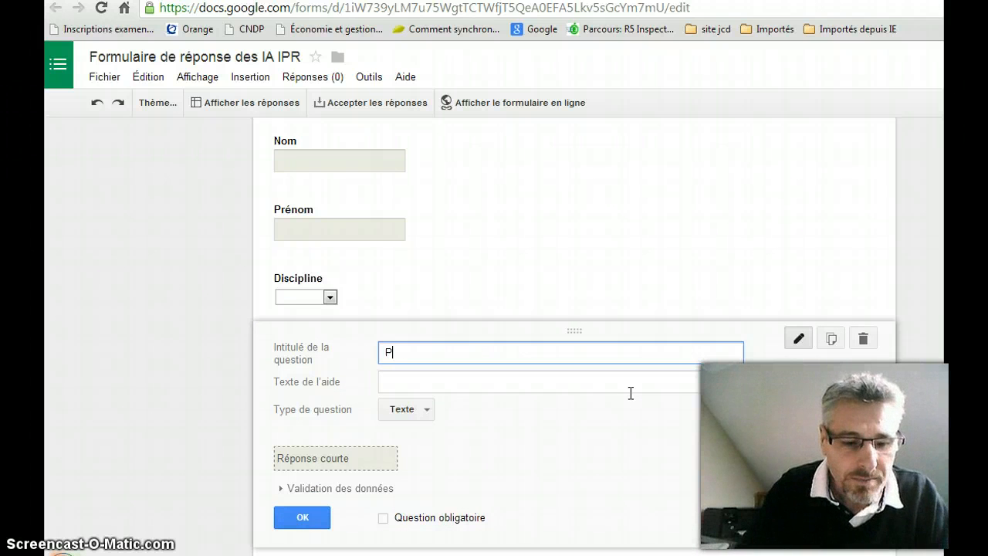
text(articipera)
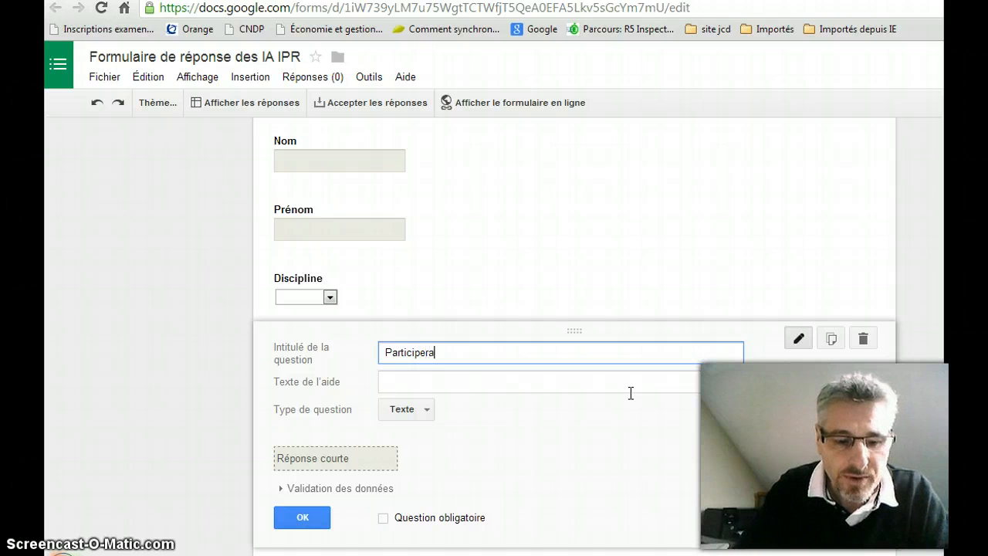
text( à l'a)
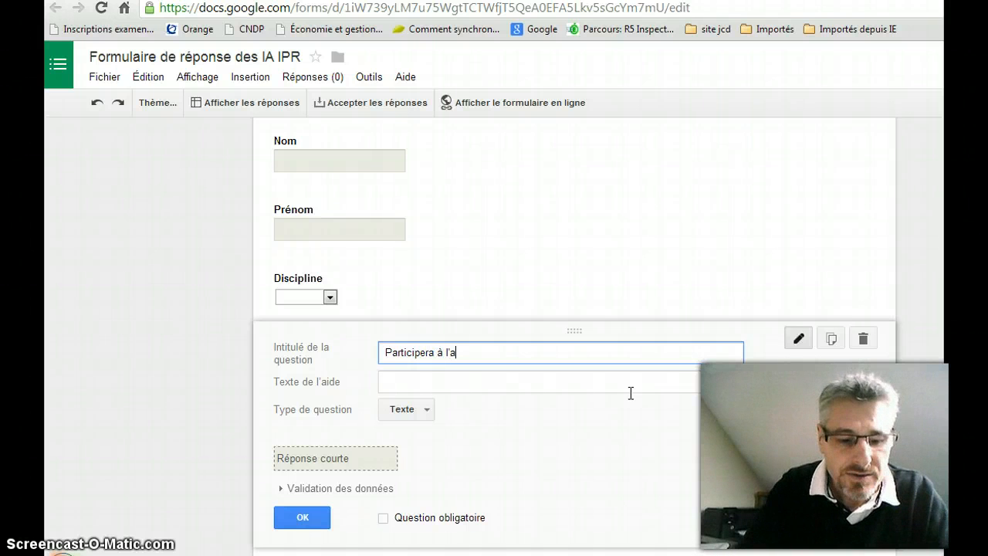
text(ction de)
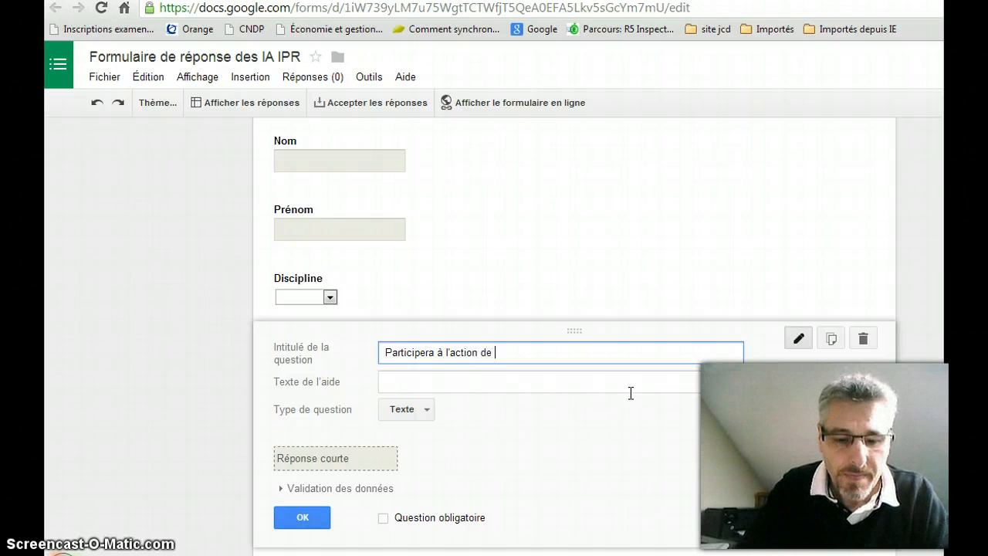
text(  formation)
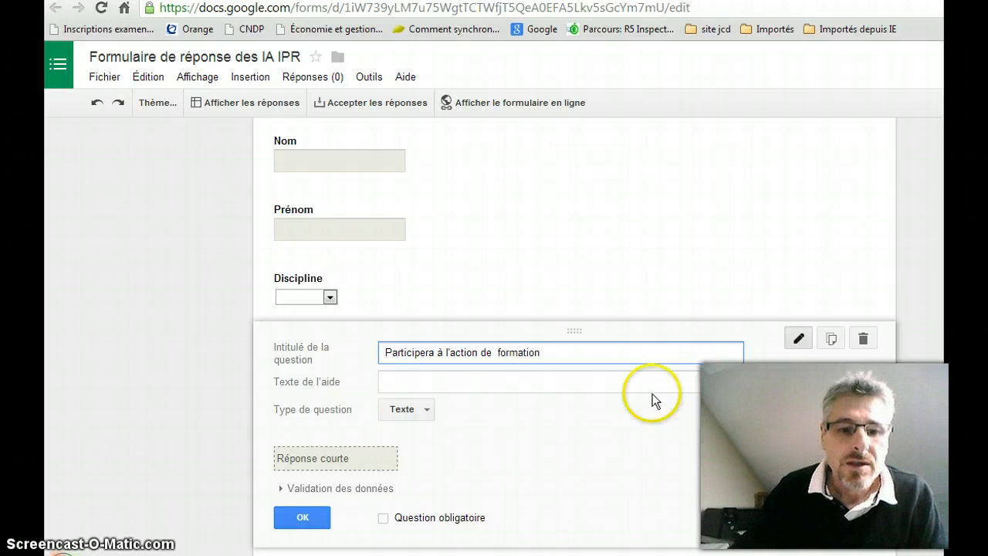
click(428, 412)
click(433, 431)
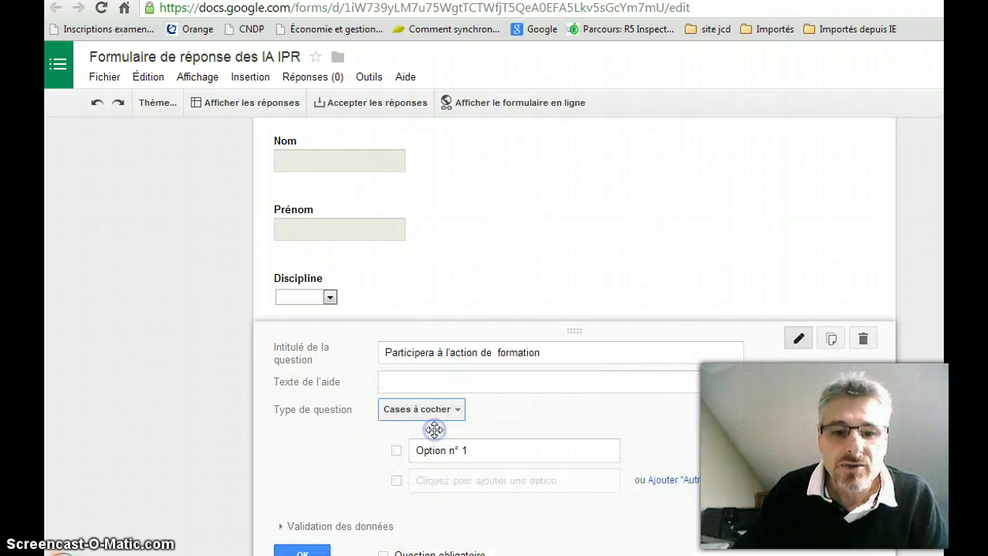
- Give the training participation question the checkbox options "OUI" and "NON" and validate it
click(415, 447)
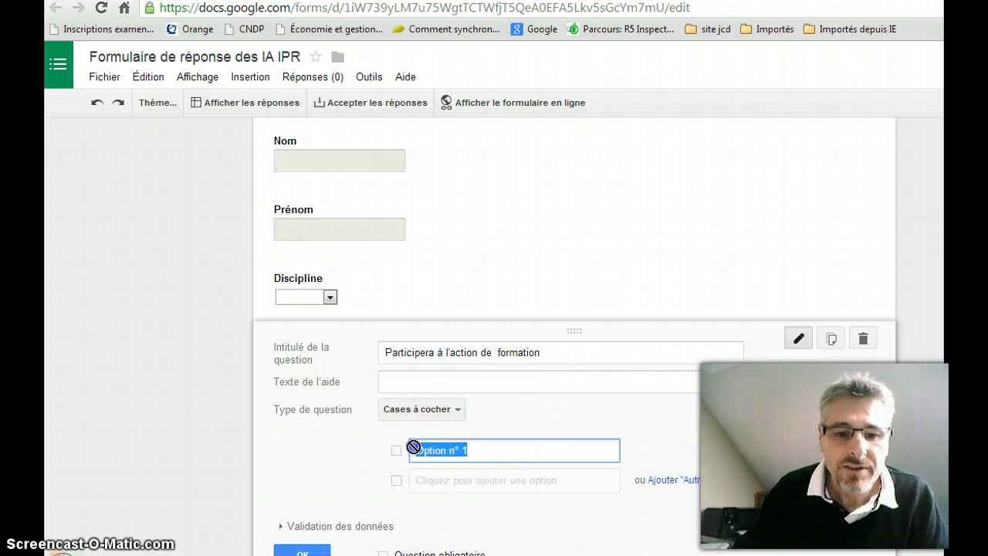
text(Ou)
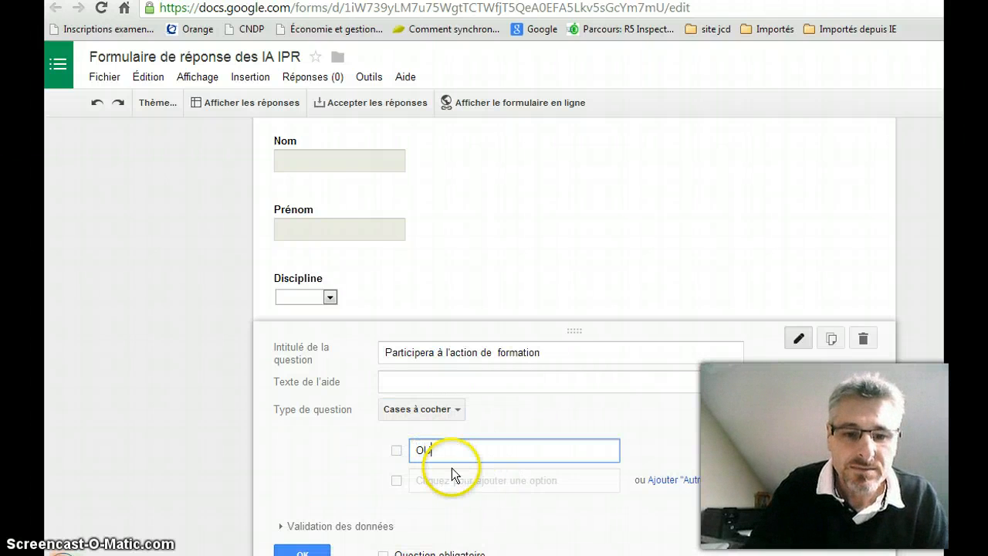
text(I)
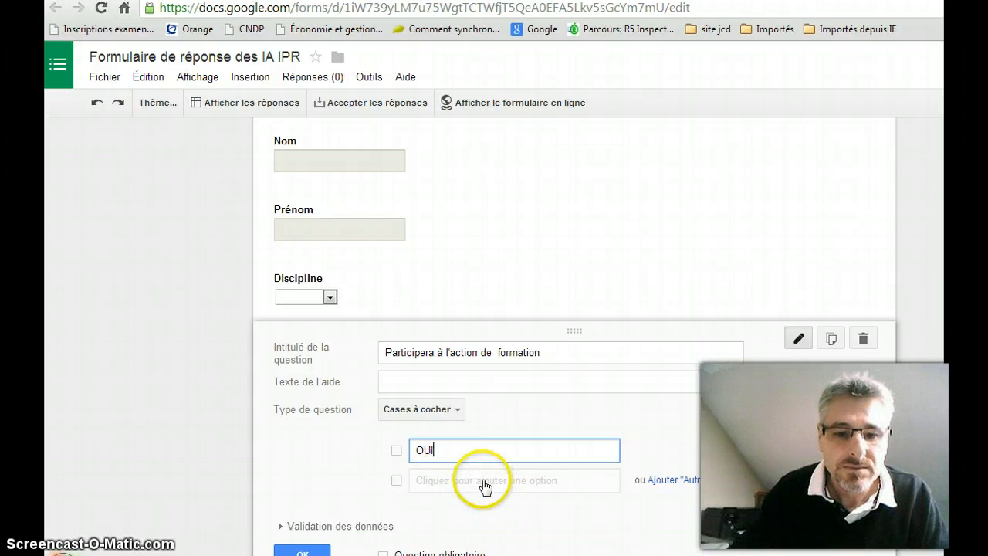
click(484, 481)
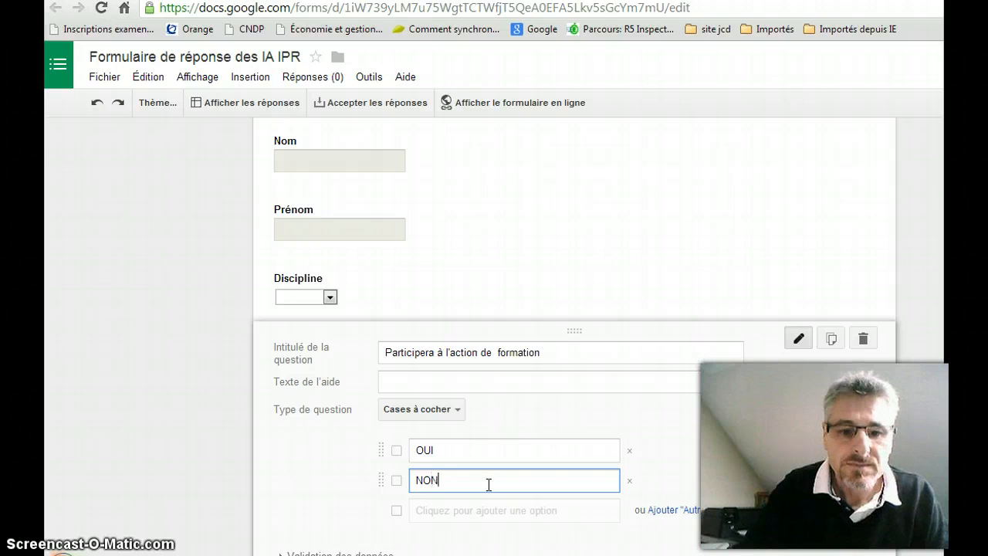
scroll(488, 484, down, 4)
click(303, 319)
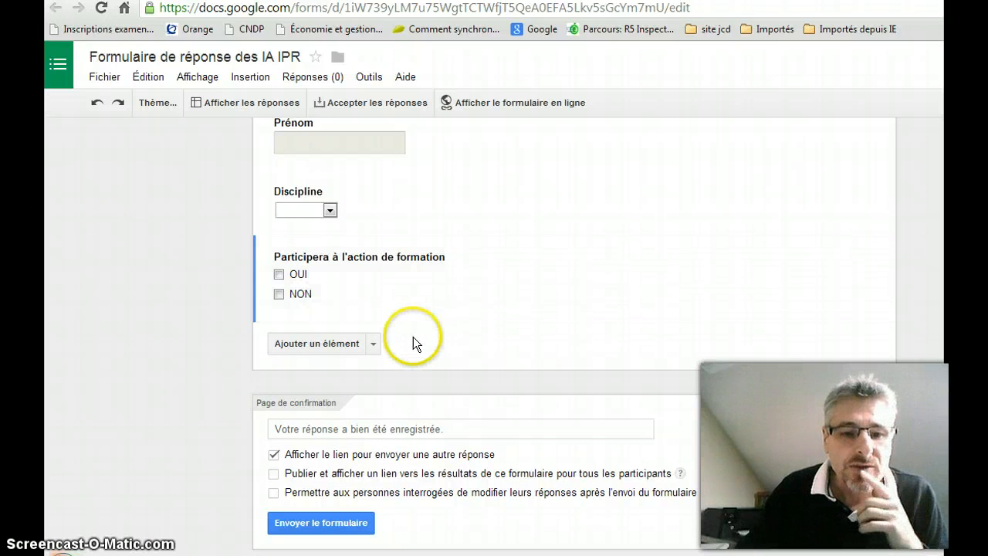
- Add a fifth question titled "Prendra son repas sur place" with the question type "Cases à cocher"
click(338, 345)
text(Prednra)
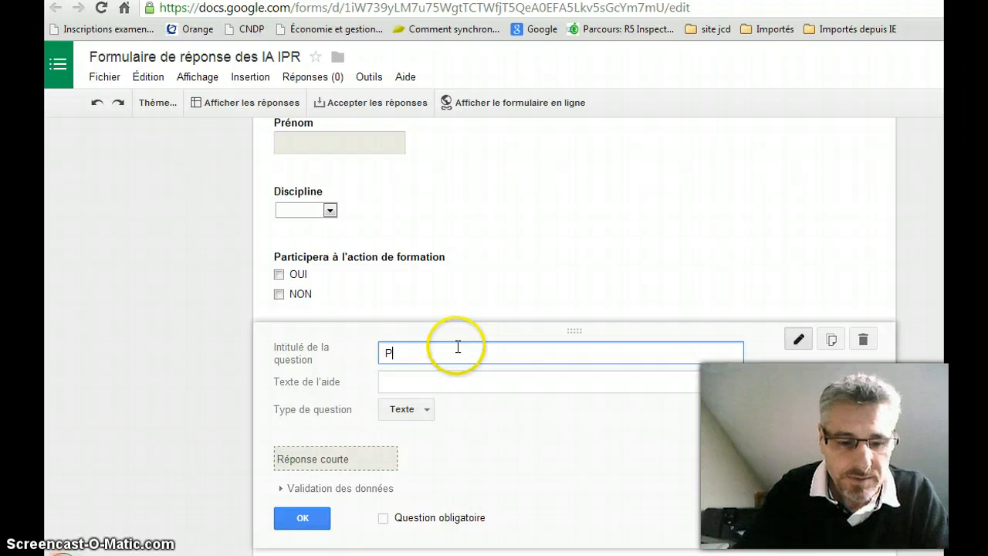
key(BackSpace)
key(BackSpace)
key(BackSpace)
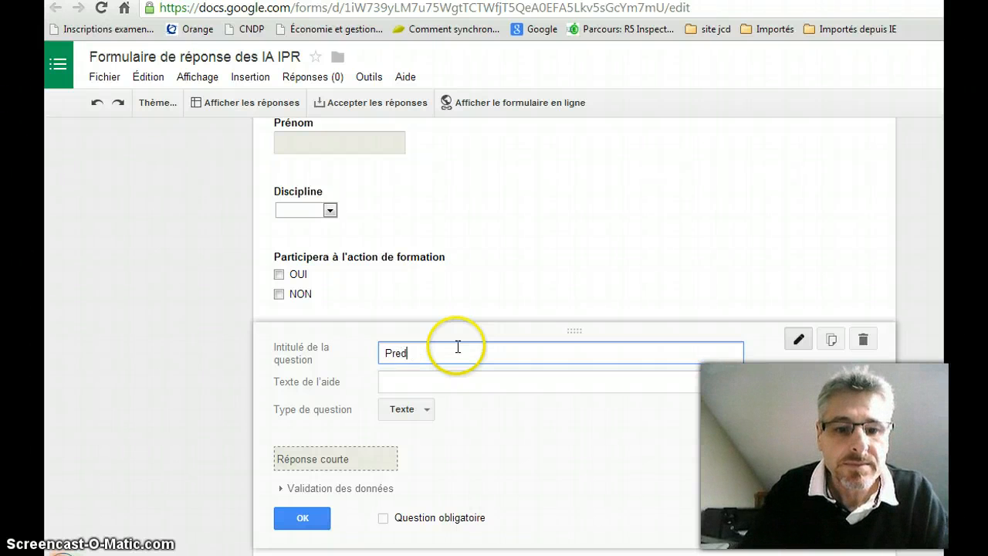
text(ndra so)
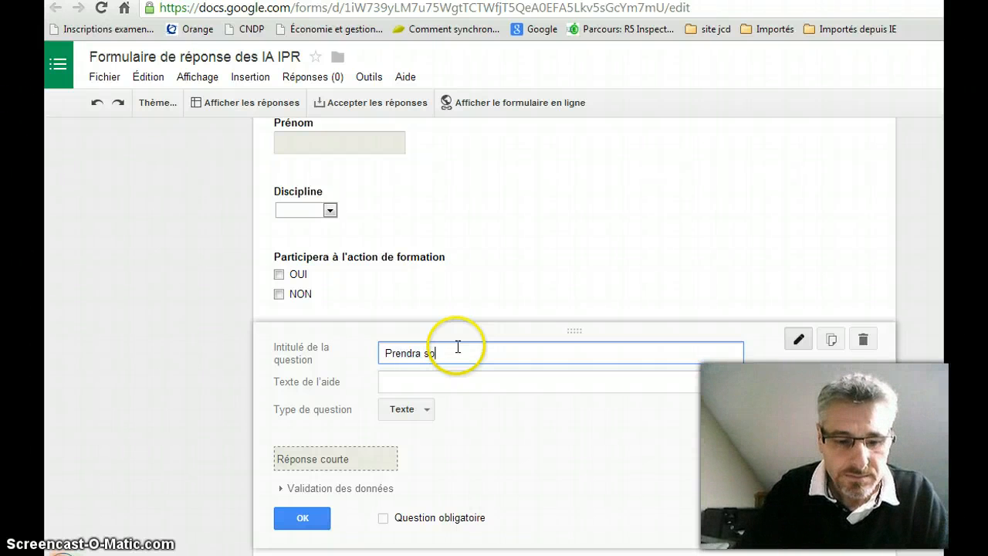
text(n reaps sur )
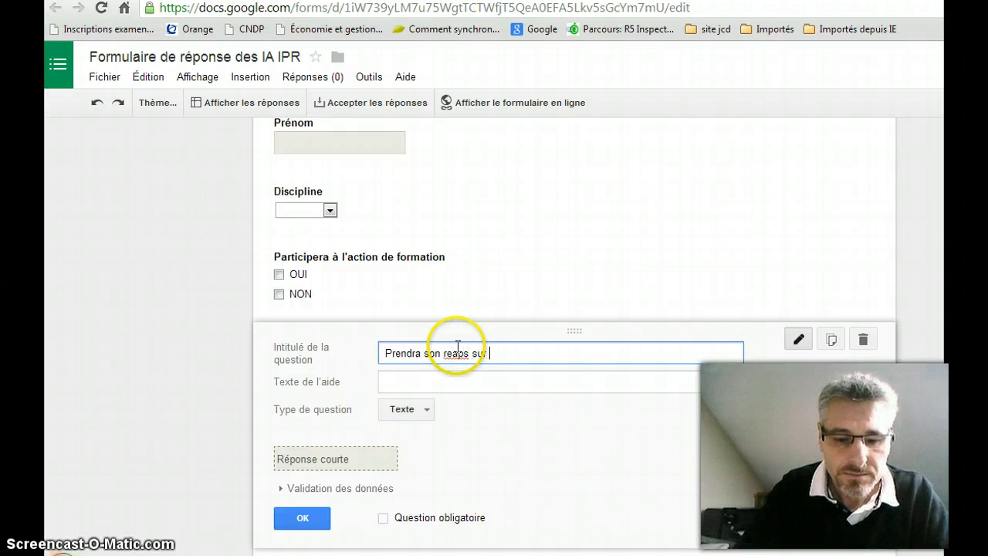
text(place)
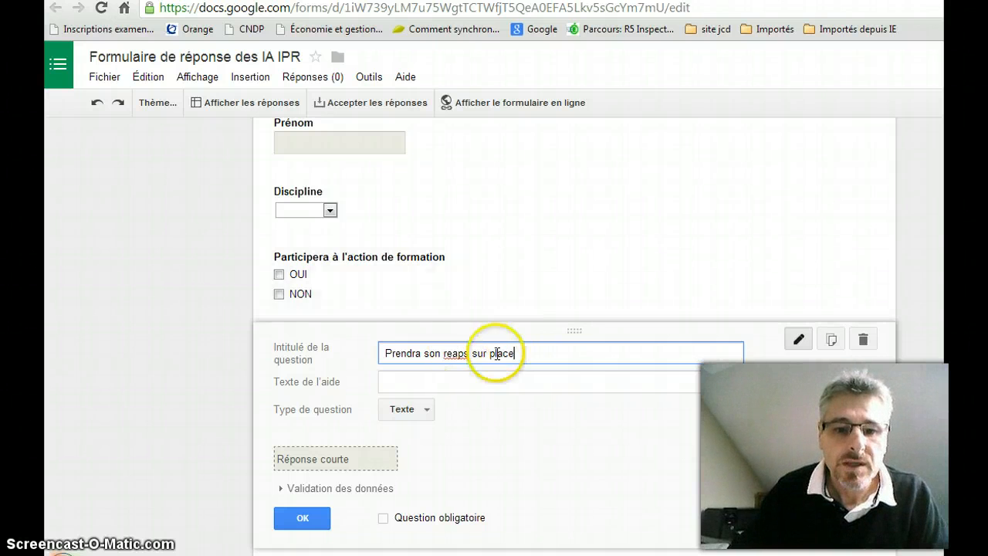
click(468, 355)
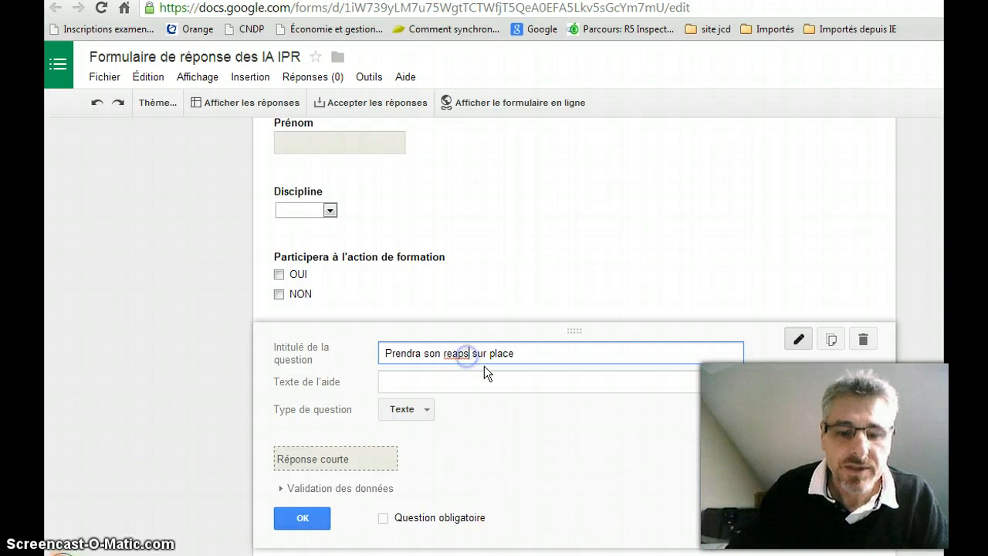
text(s)
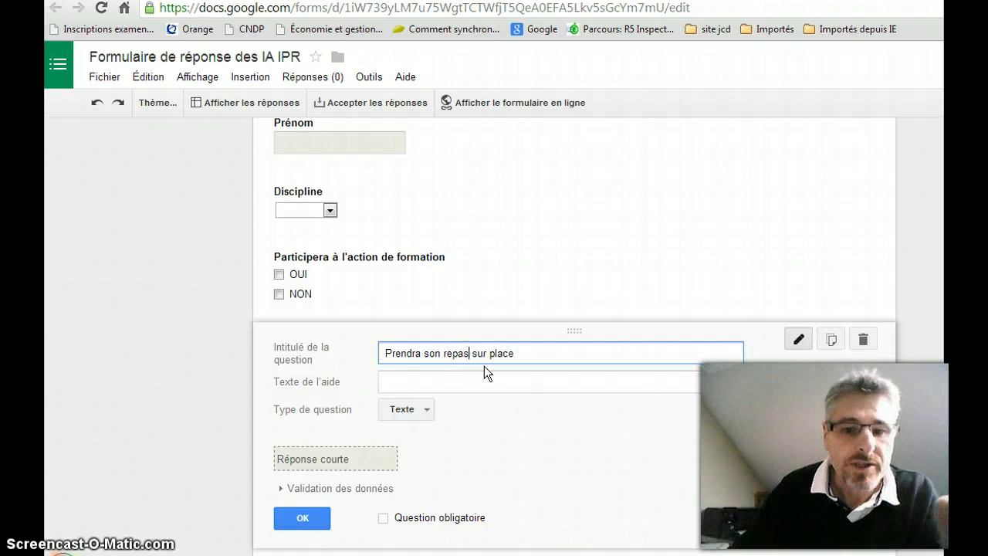
click(428, 413)
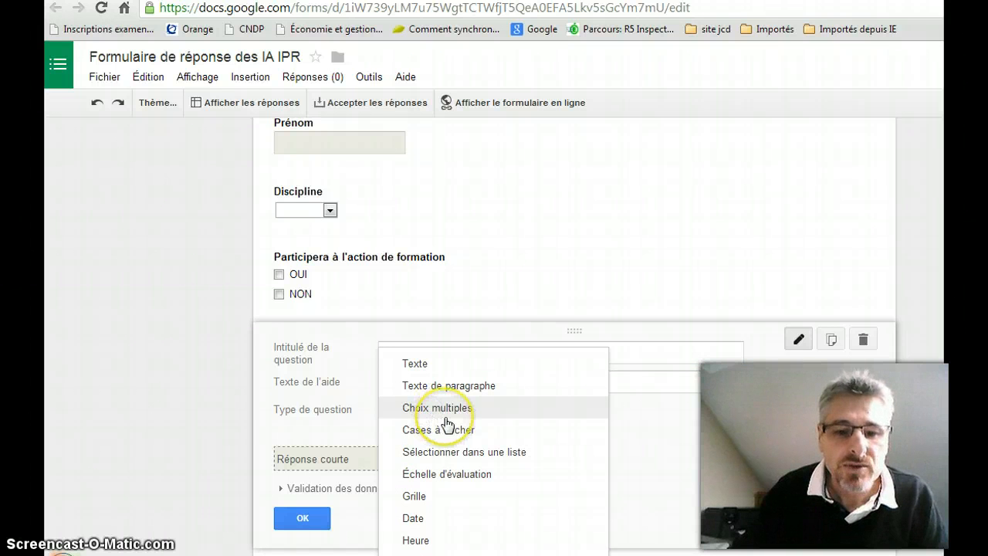
click(466, 434)
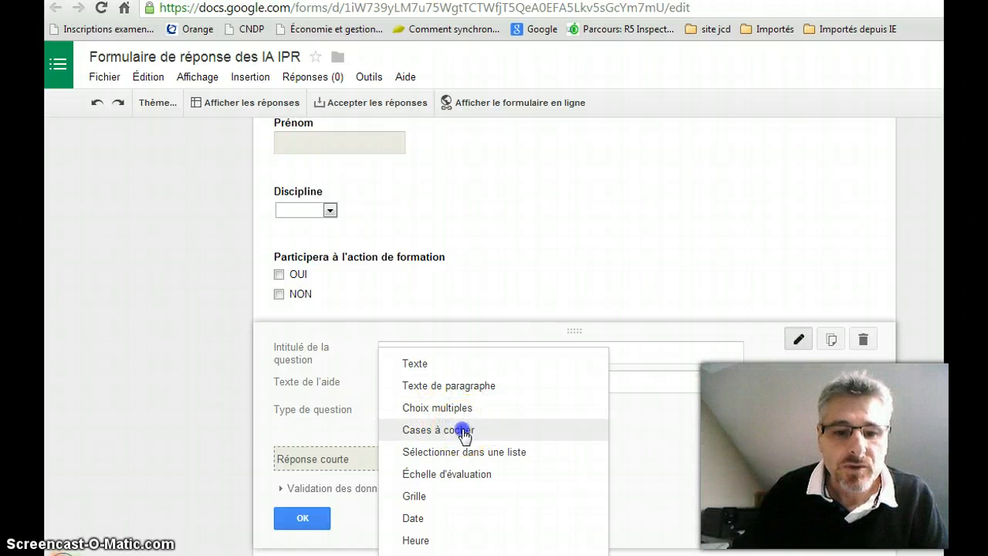
- Give the "Prendra son repas sur place" question the checkbox options "OUI" and "NON" and validate it
click(416, 454)
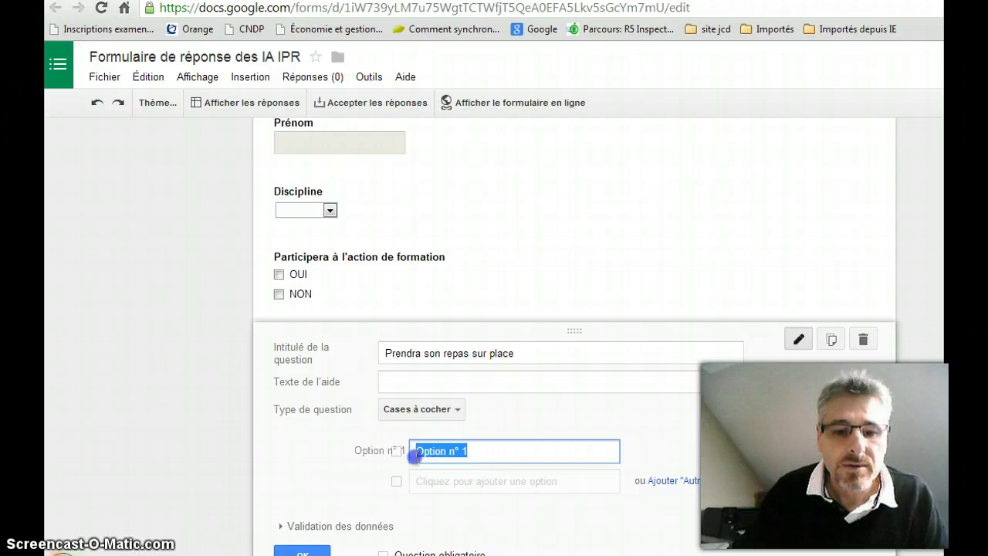
text(OUI)
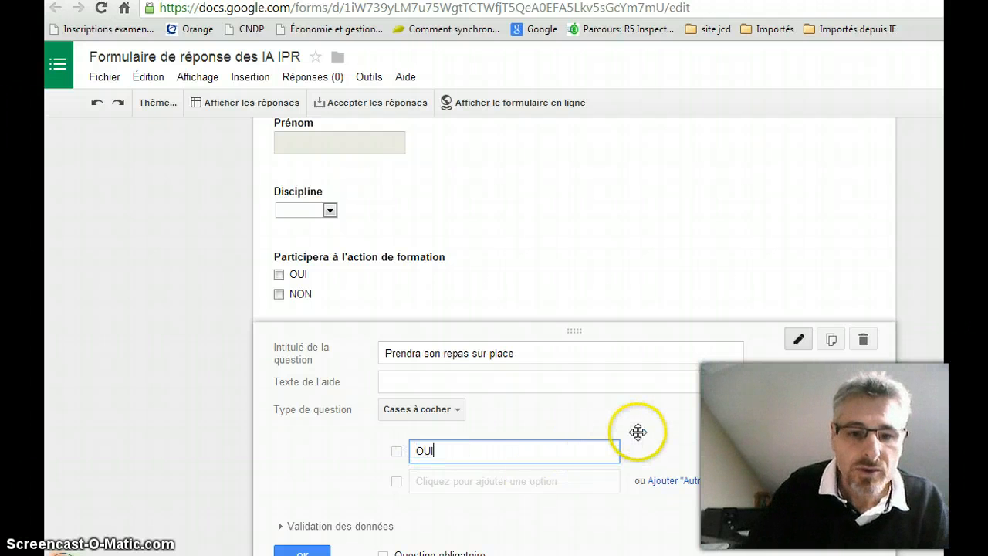
click(427, 480)
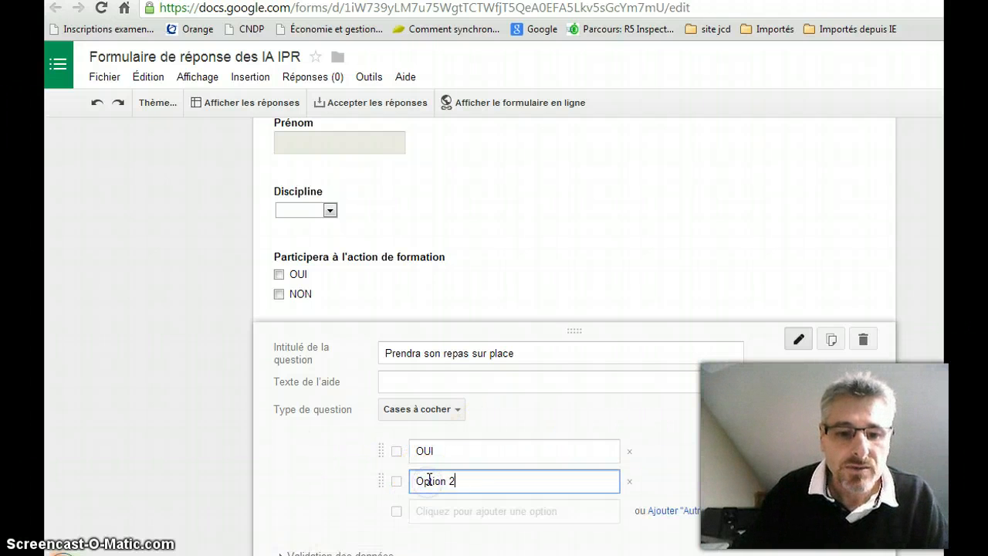
drag(456, 480, 410, 479)
text(NO)
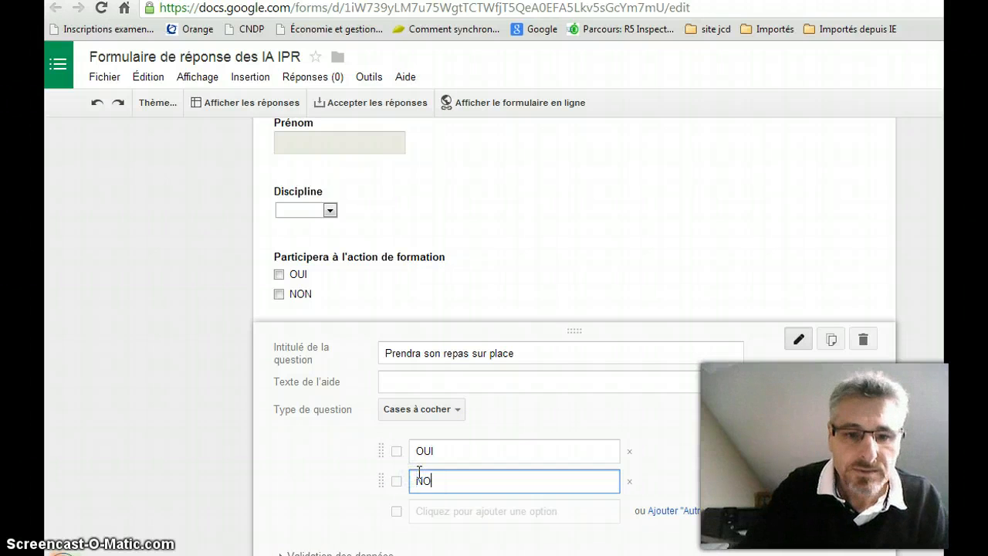
text(N)
scroll(414, 483, down, 3)
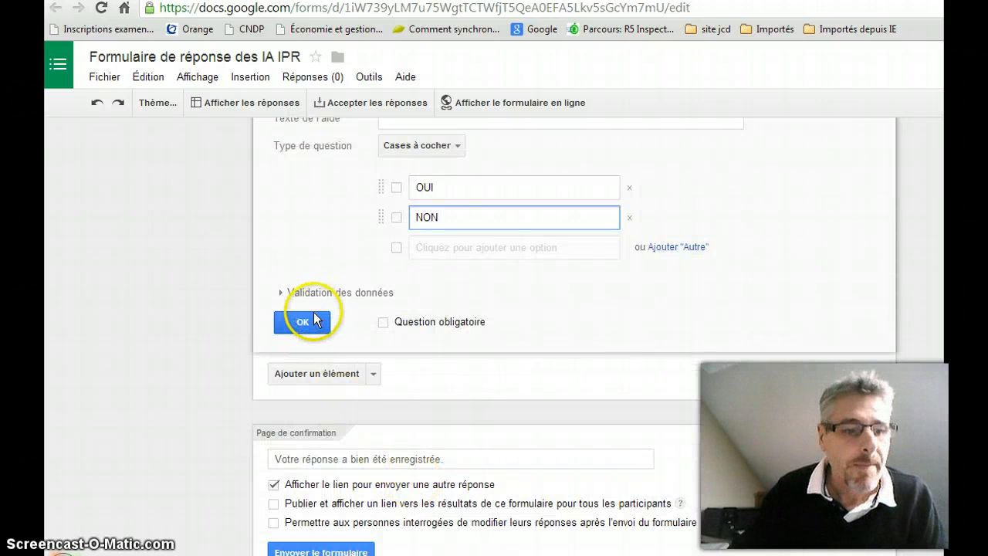
click(303, 321)
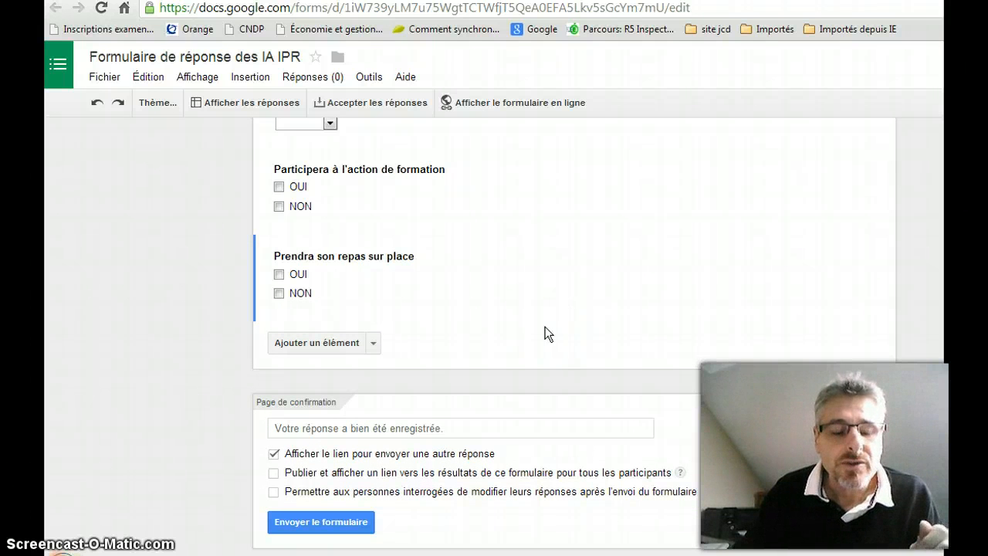
- Add a sixth question titled "Formation répondant au besoin" with the help text "Veuillez précisez si vous êtes satisfait(e)"
click(332, 342)
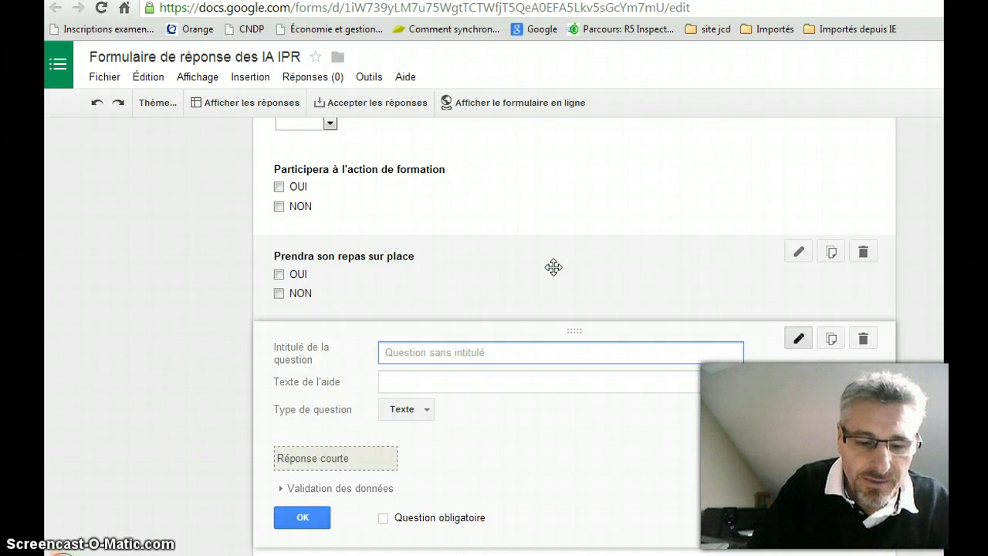
text(Formation répondant au besoin)
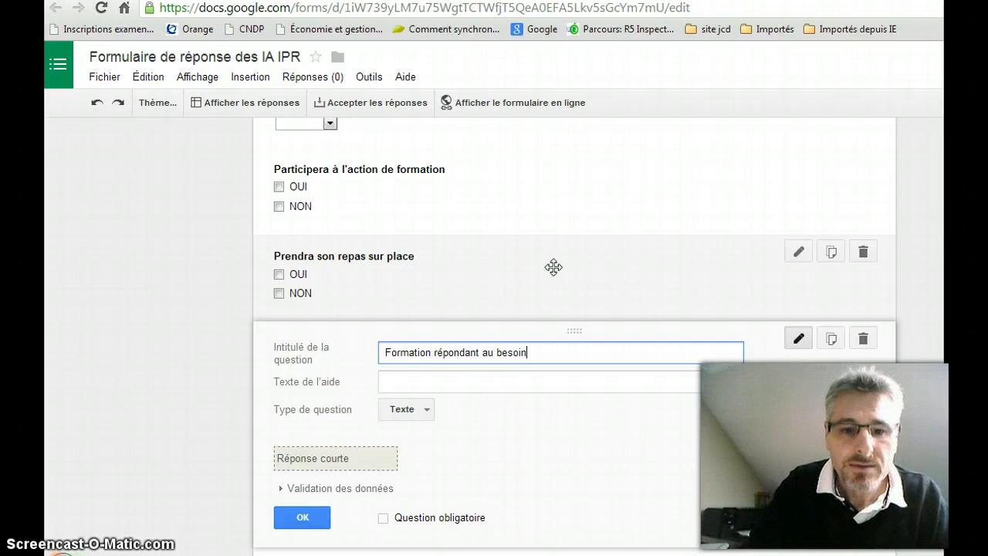
click(440, 381)
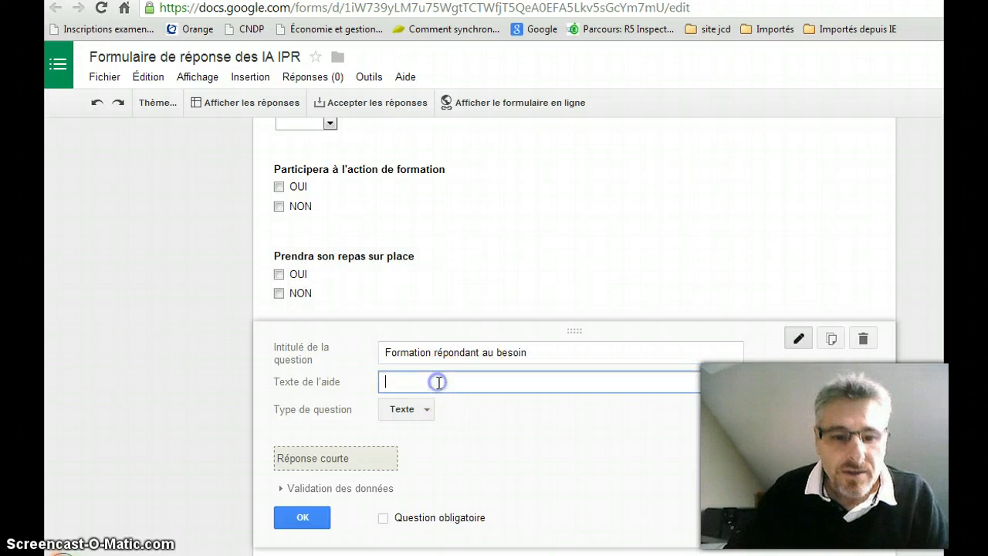
text(Veulli)
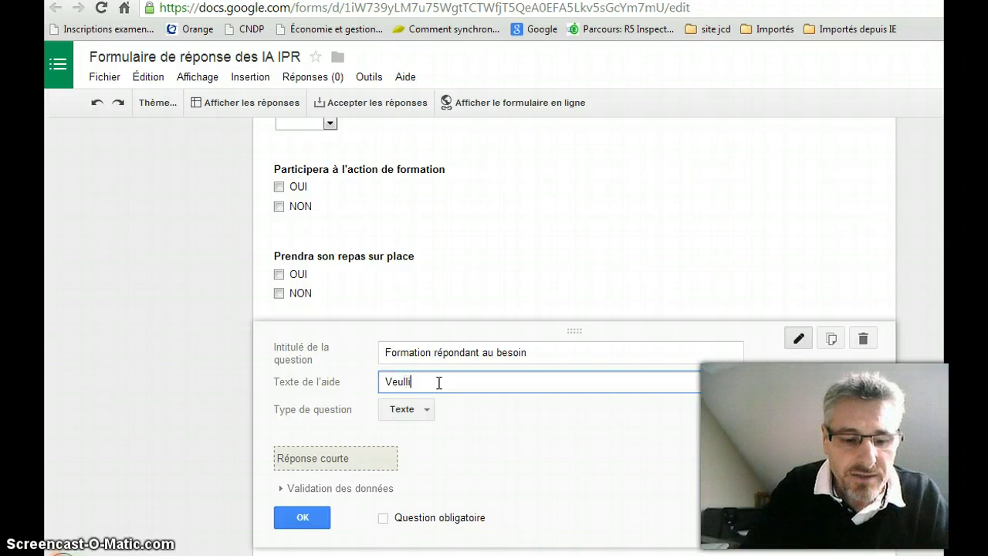
text(ez préci)
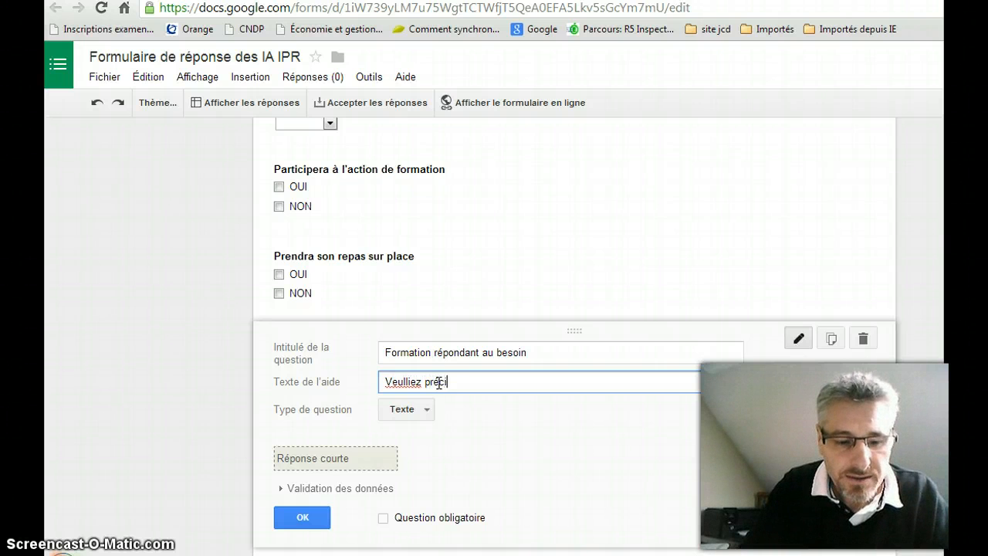
text(sez si vous)
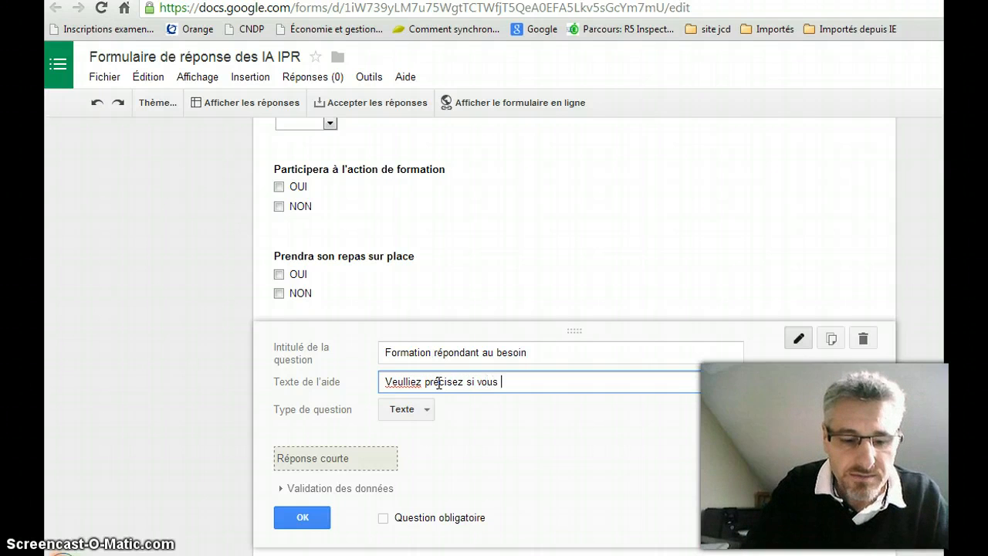
text( êtes satisfait(e)
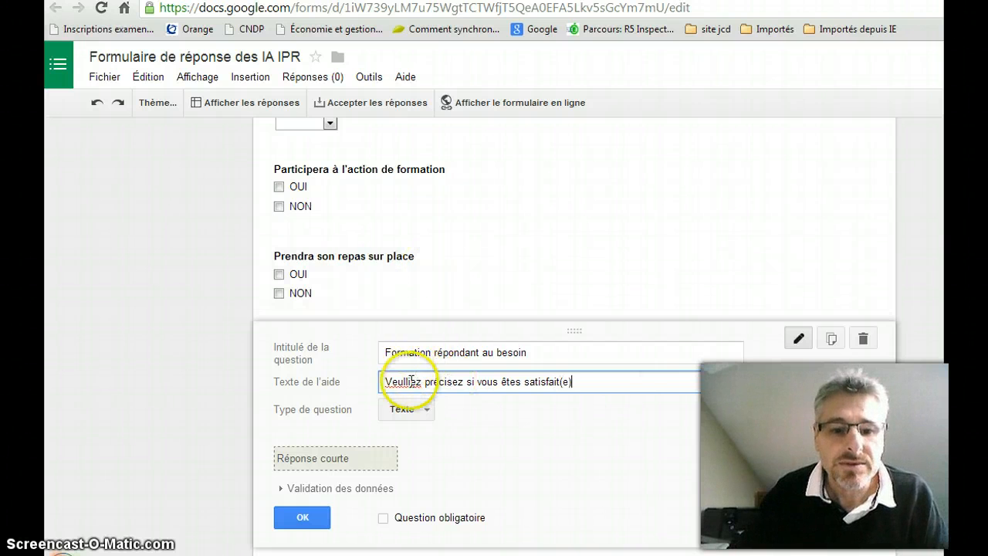
click(407, 382)
right_click(407, 382)
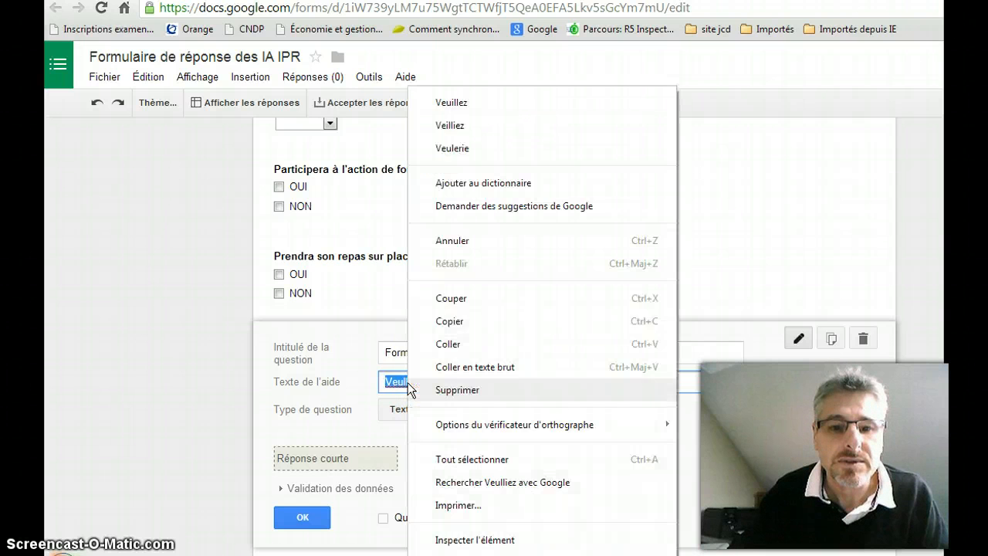
click(454, 102)
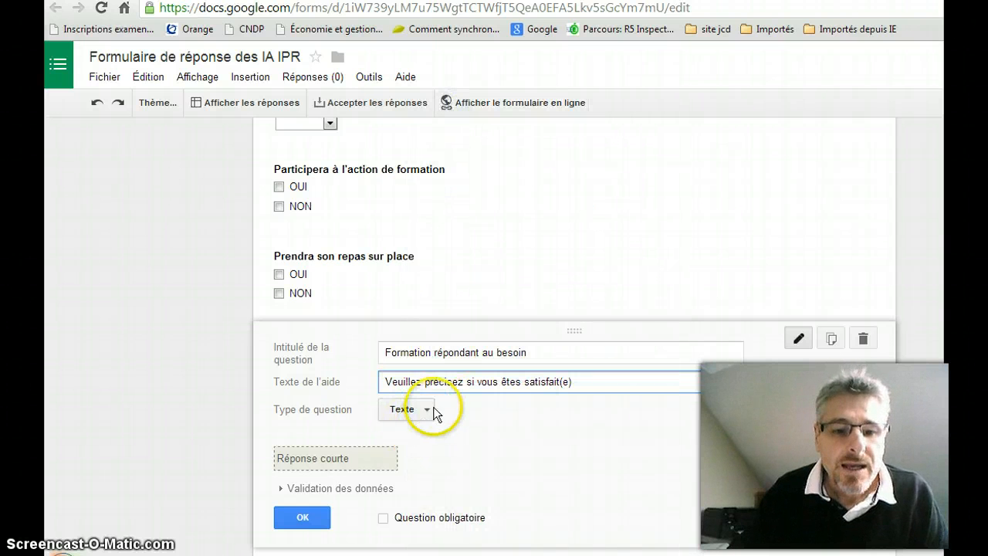
- Make the sixth question an "Échelle d'évaluation" with label "Très satisafait" for 1 and "Pas du tout" for 5, and validate it
click(413, 410)
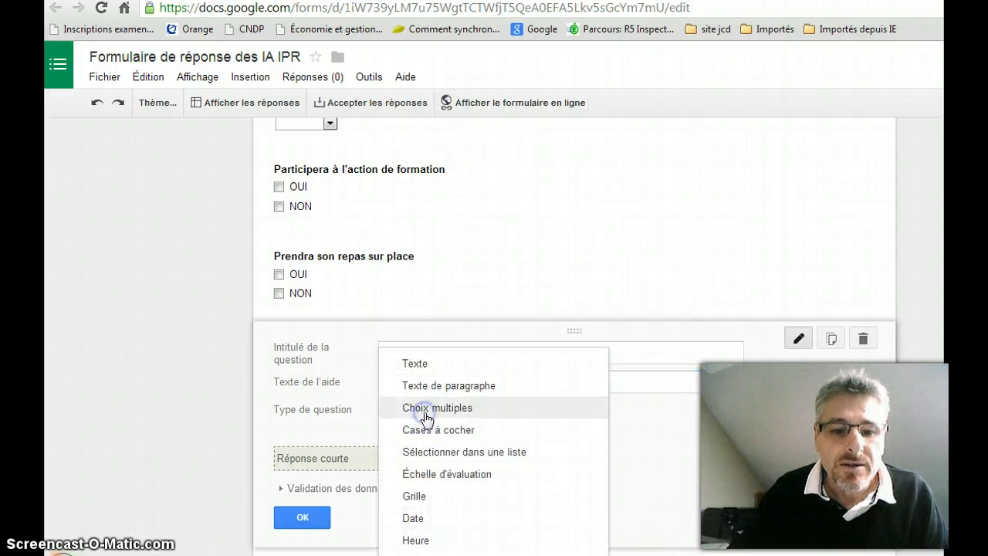
click(436, 475)
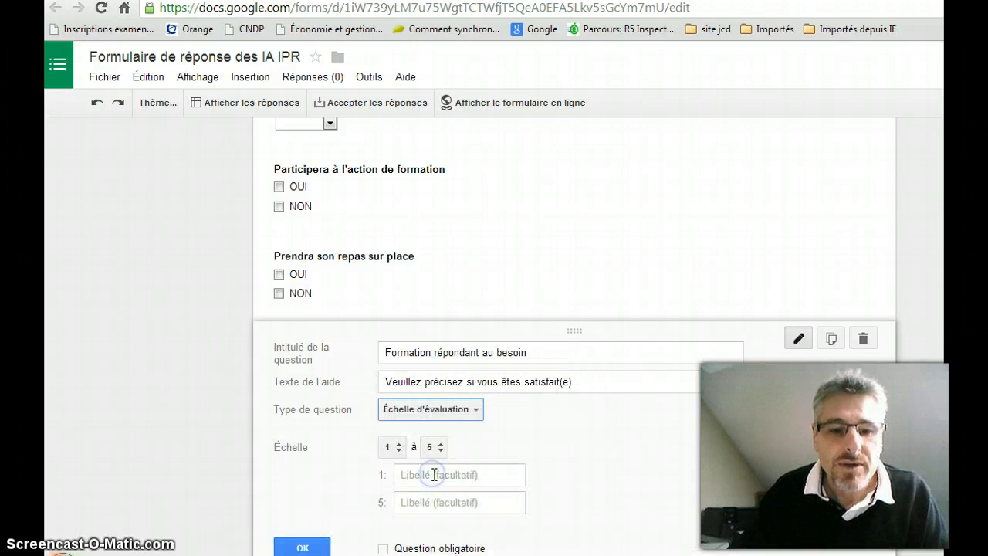
click(421, 473)
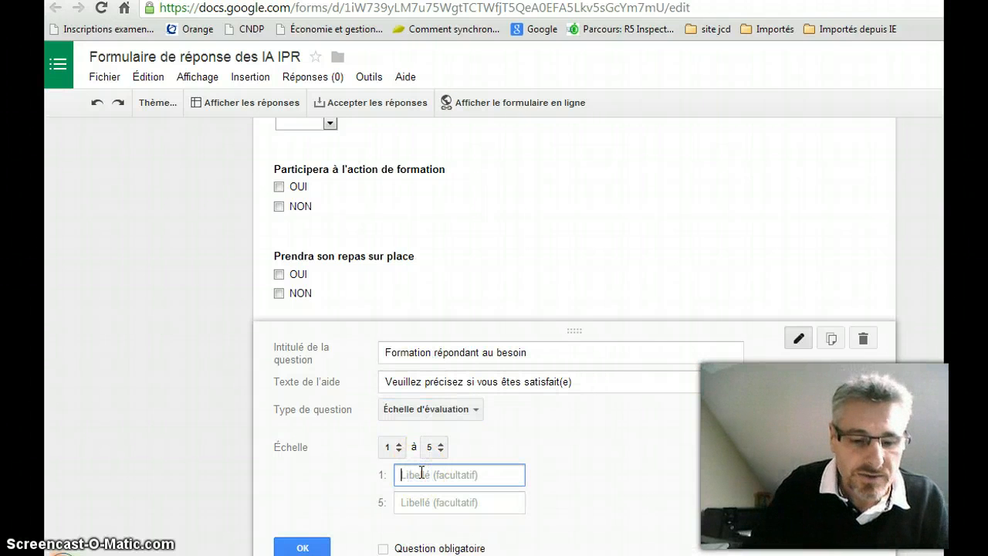
text(Très sat)
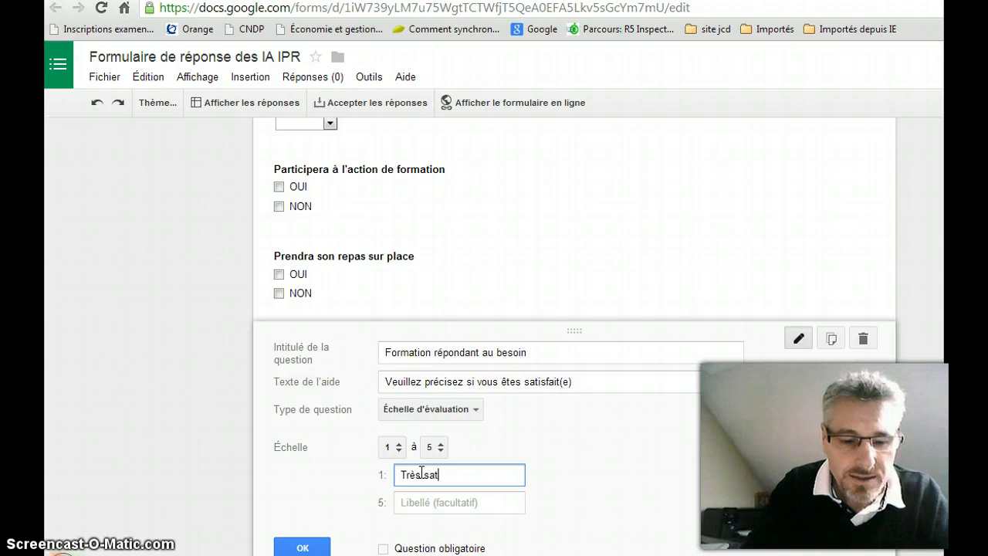
text(isafait)
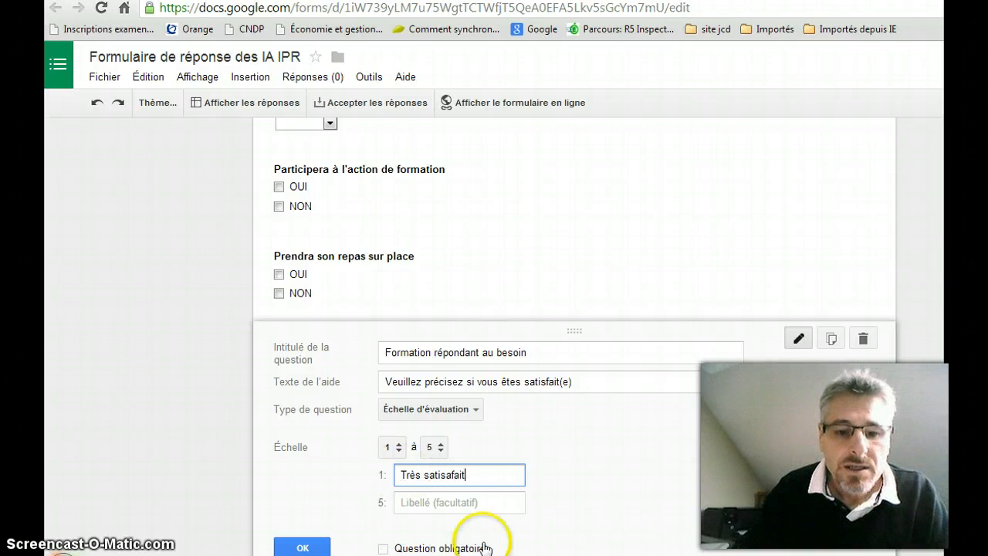
click(451, 502)
text(P)
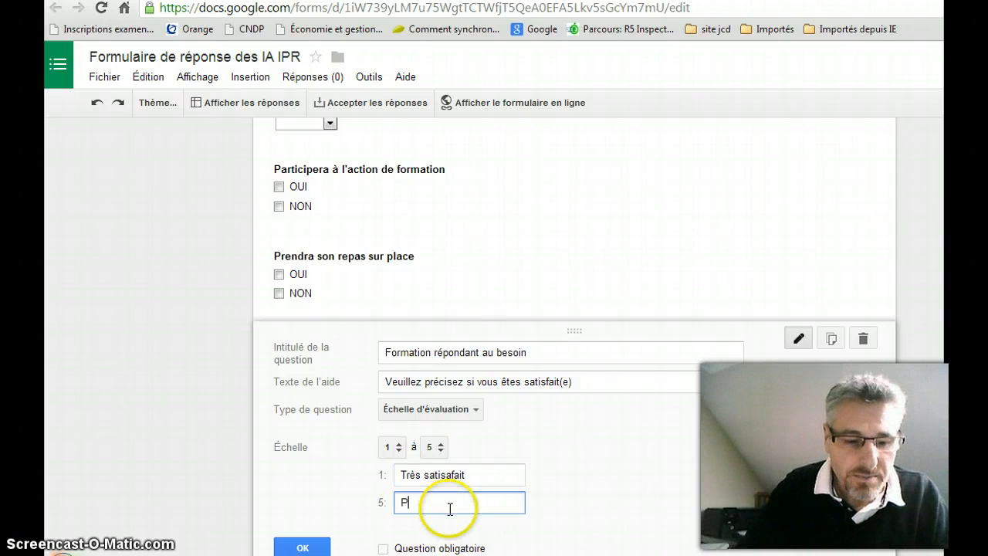
text(as du tout)
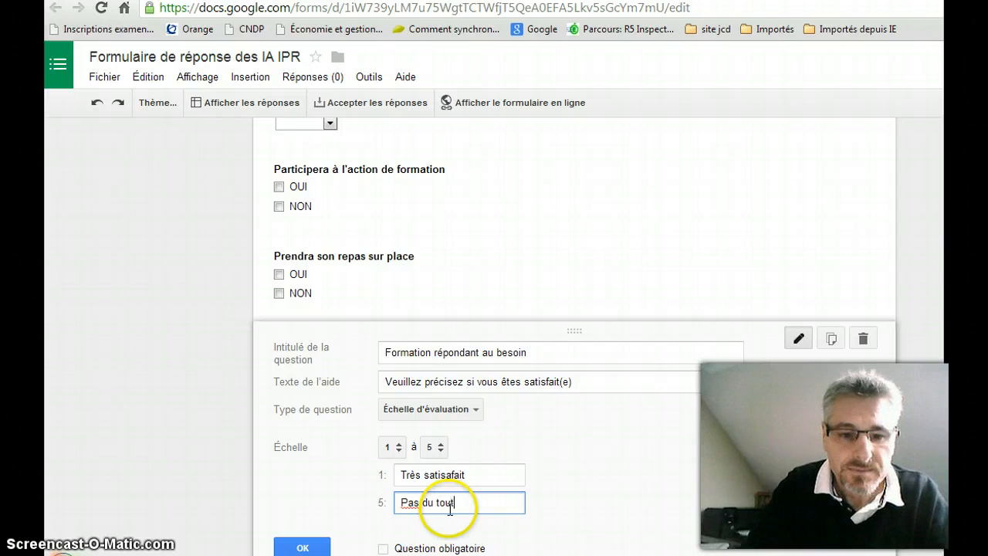
click(304, 546)
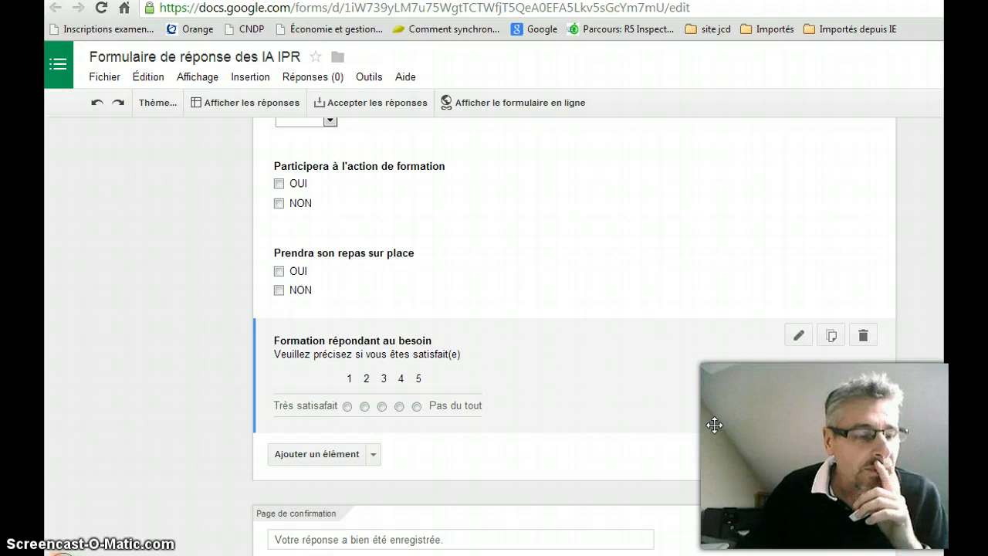
- Open the form's sending options and copy its sharing link
click(704, 425)
scroll(595, 347, down, 2)
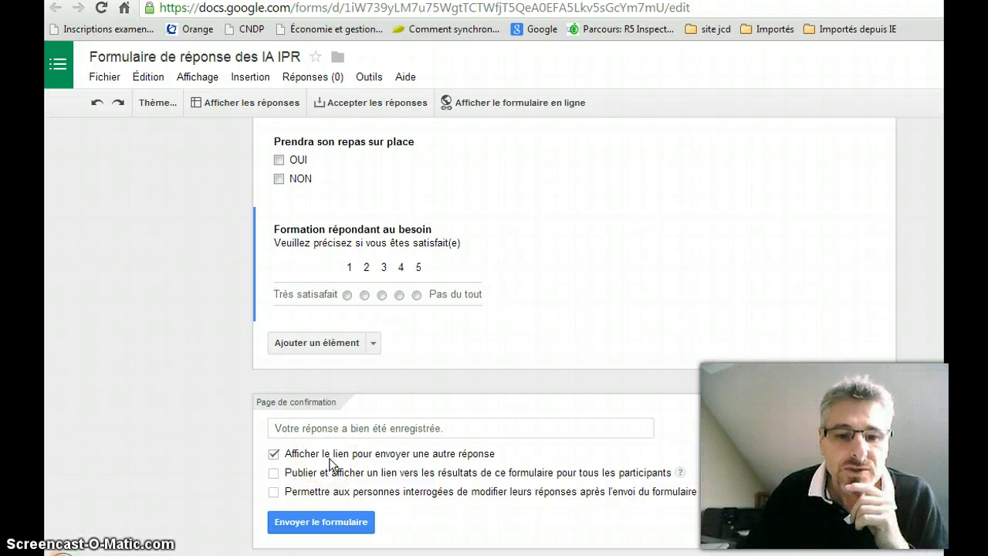
click(325, 522)
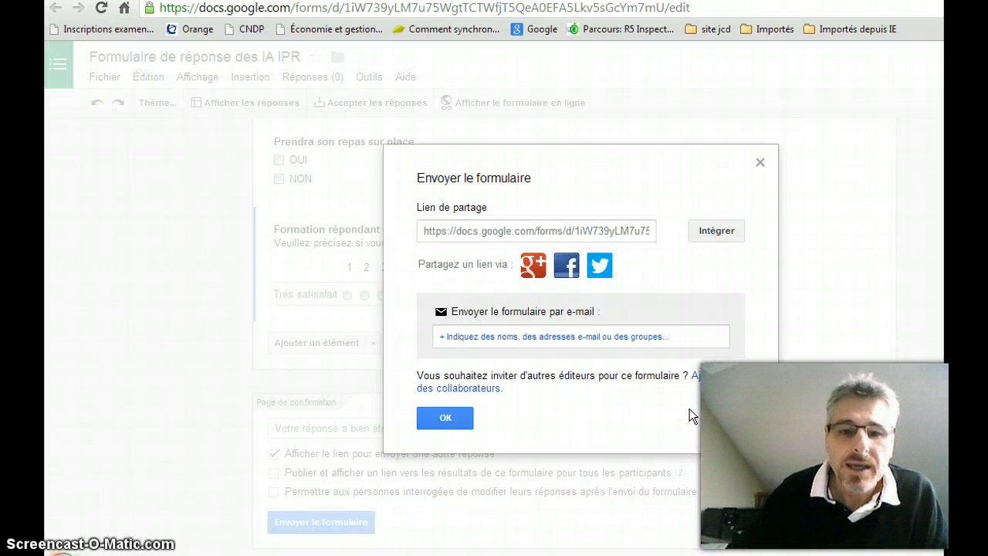
click(513, 231)
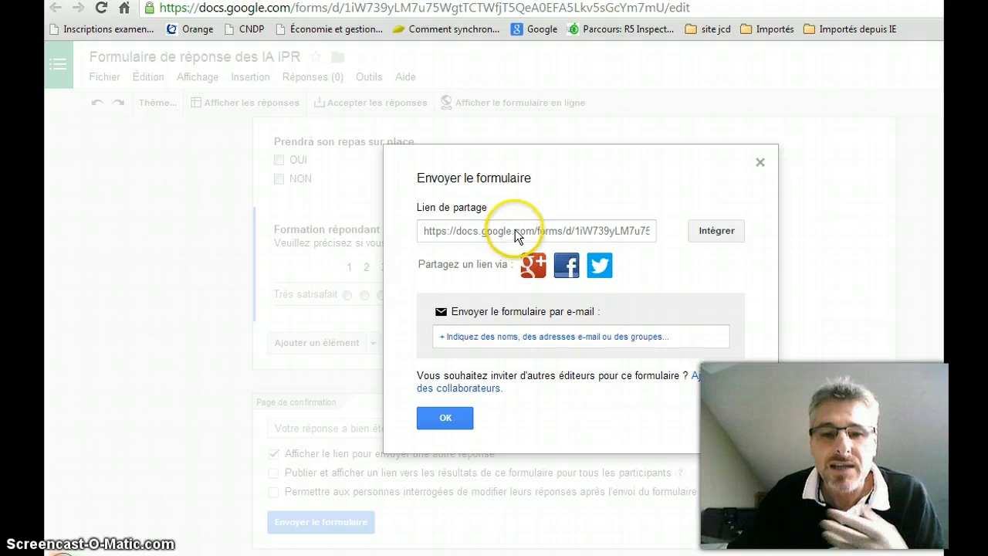
click(516, 231)
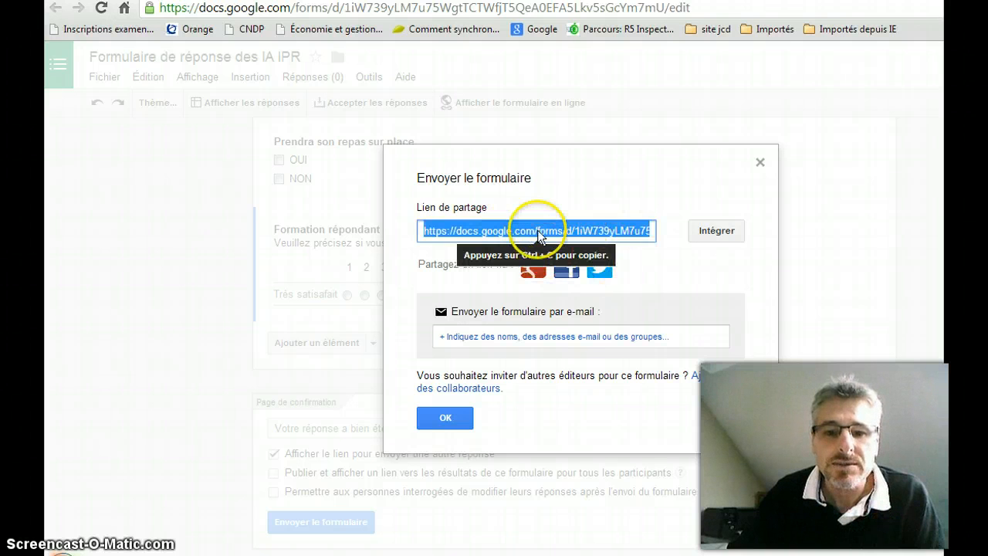
right_click(540, 230)
click(583, 322)
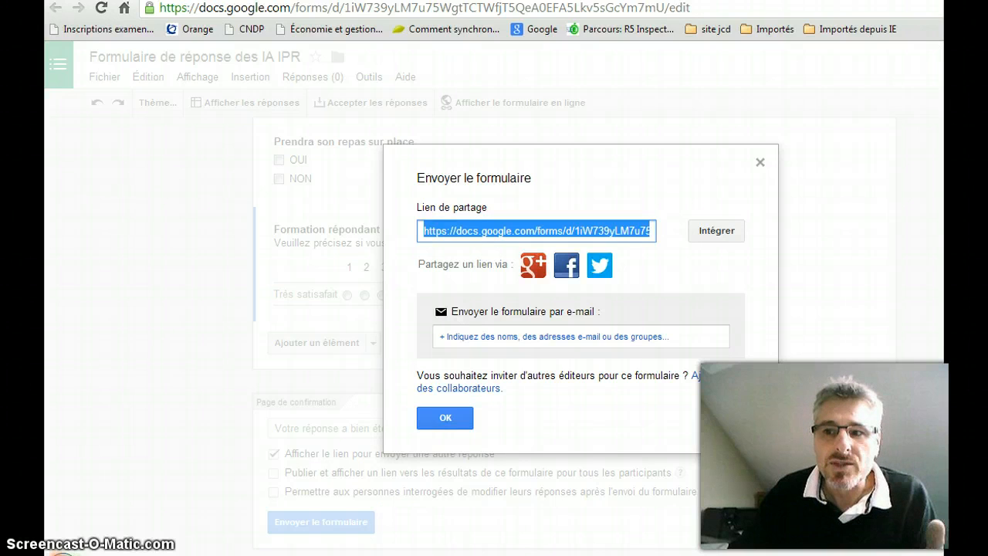
- Switch to Microsoft Outlook from the desktop and create a new e-mail message
key(super+d)
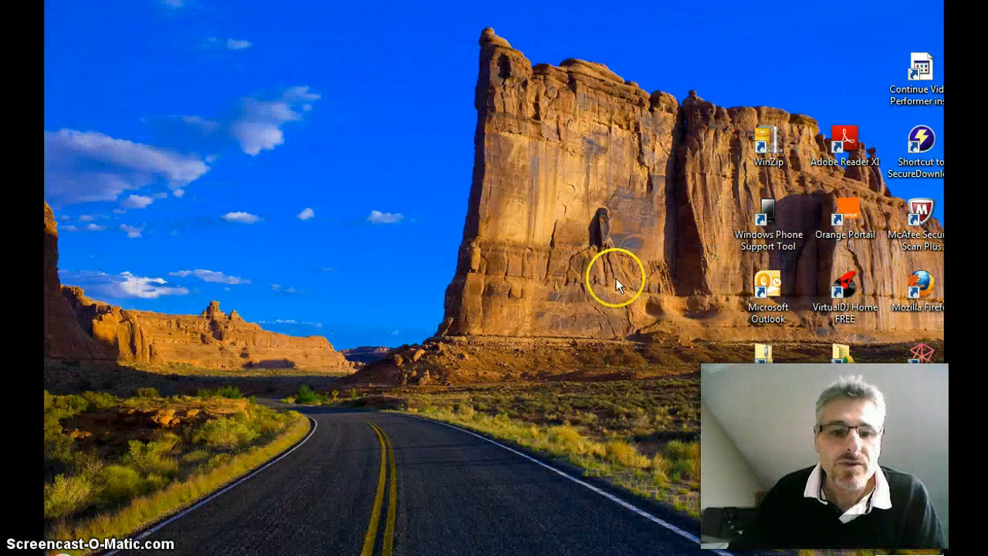
double_click(756, 286)
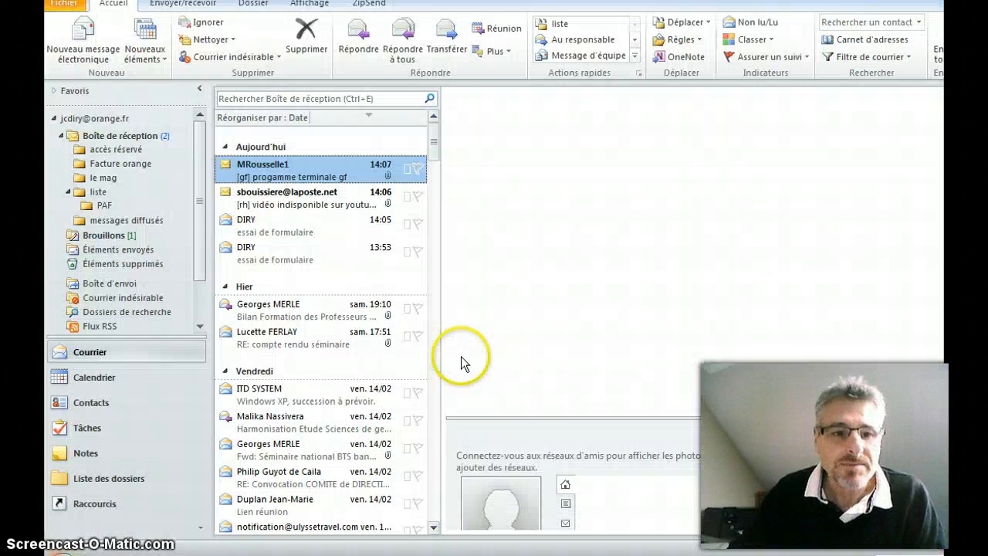
click(82, 40)
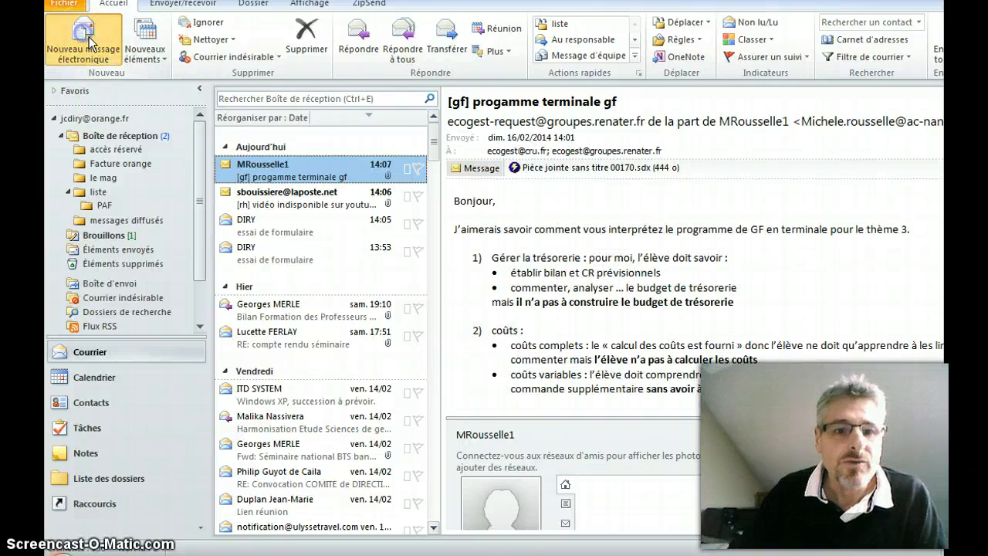
- Address the new message to the sender's own e-mail address and enter the subject "essai de formulaire en ligne"
text(jc)
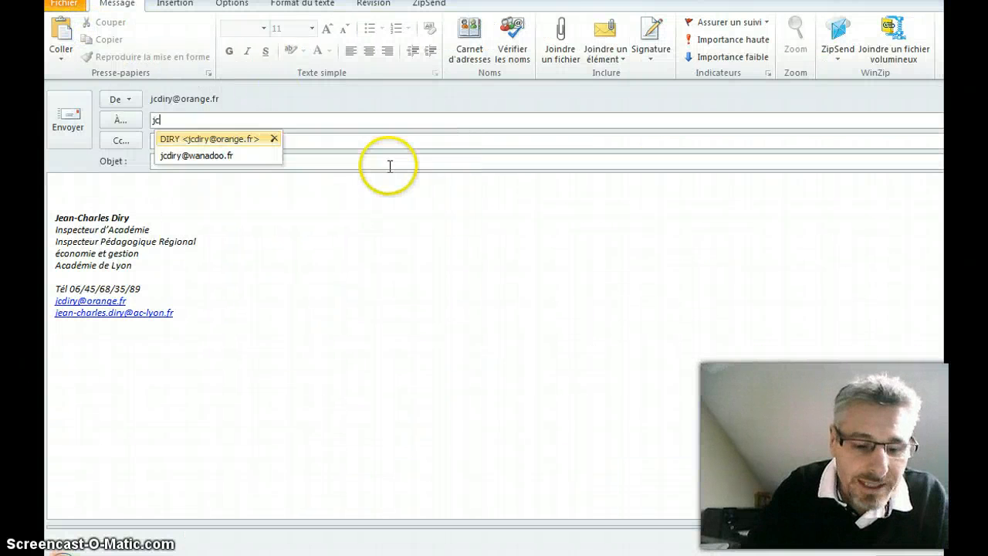
click(174, 139)
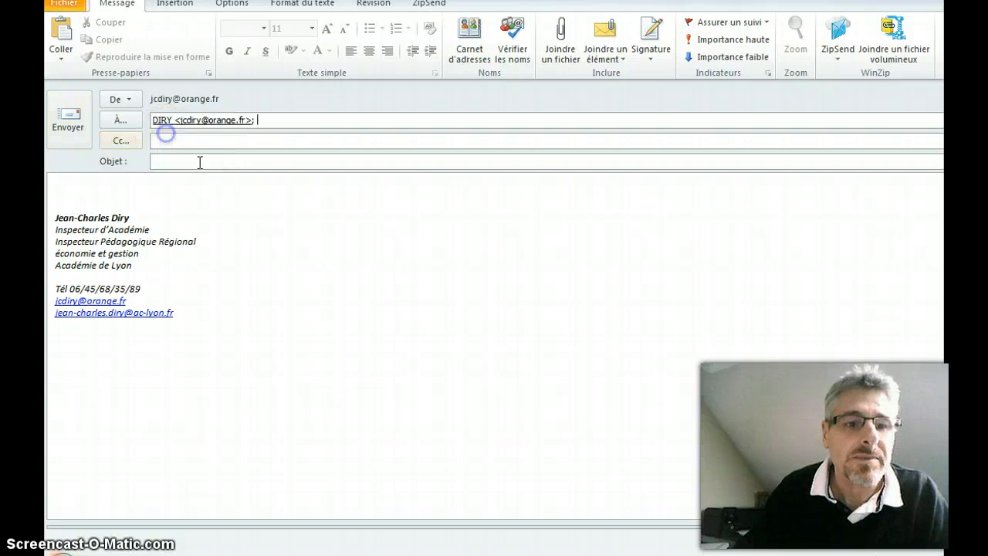
click(200, 164)
text(essa)
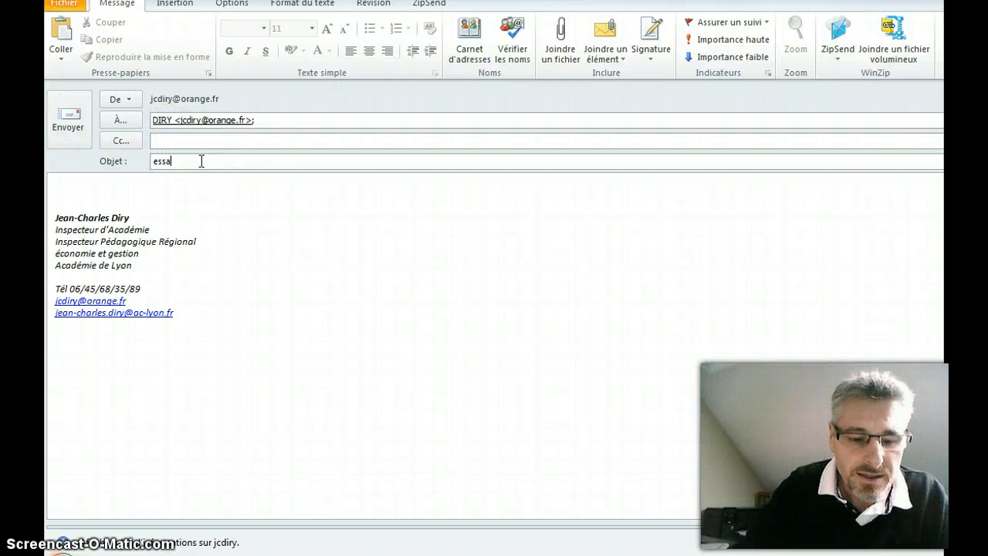
text(i de forma)
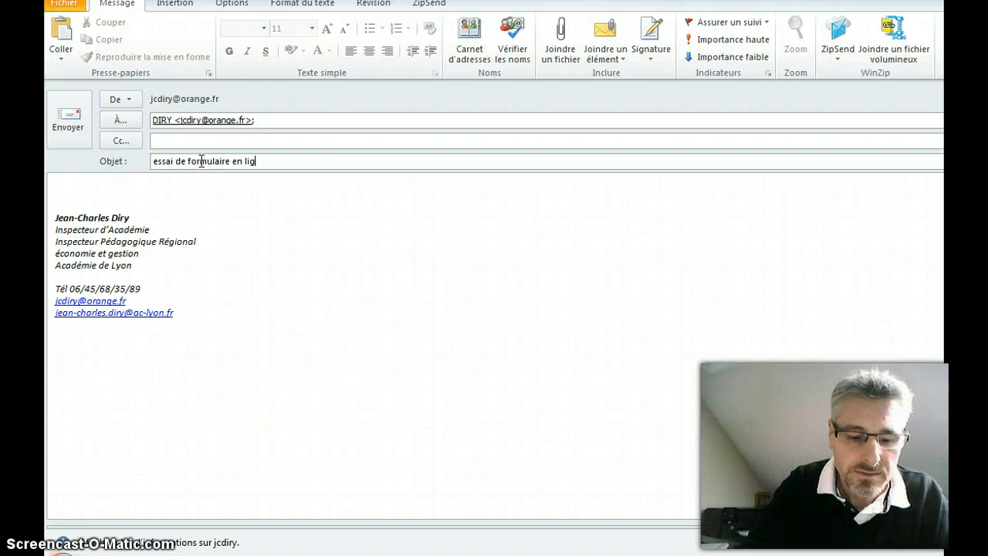
text(ne)
- Paste the copied form link into the message body above the signature and send the e-mail
click(91, 185)
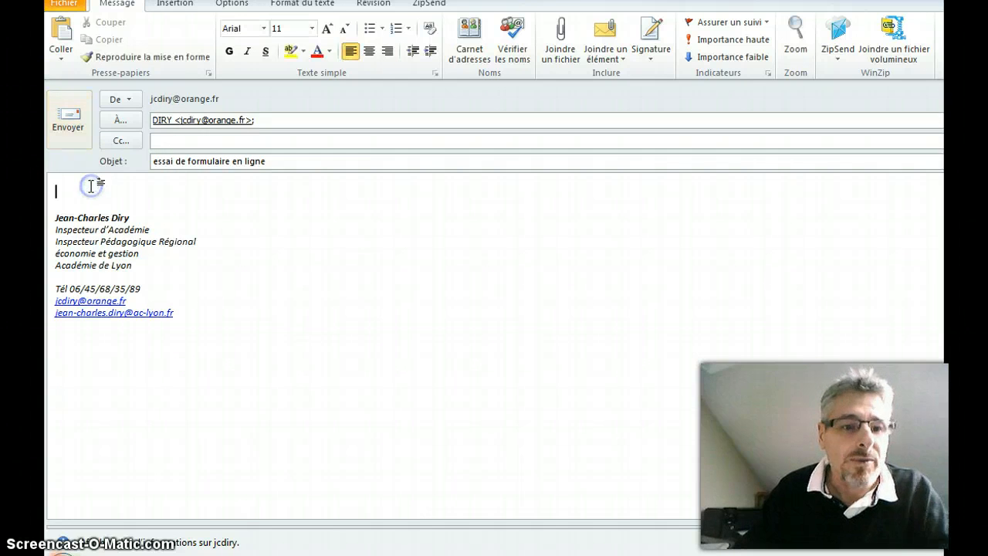
right_click(104, 191)
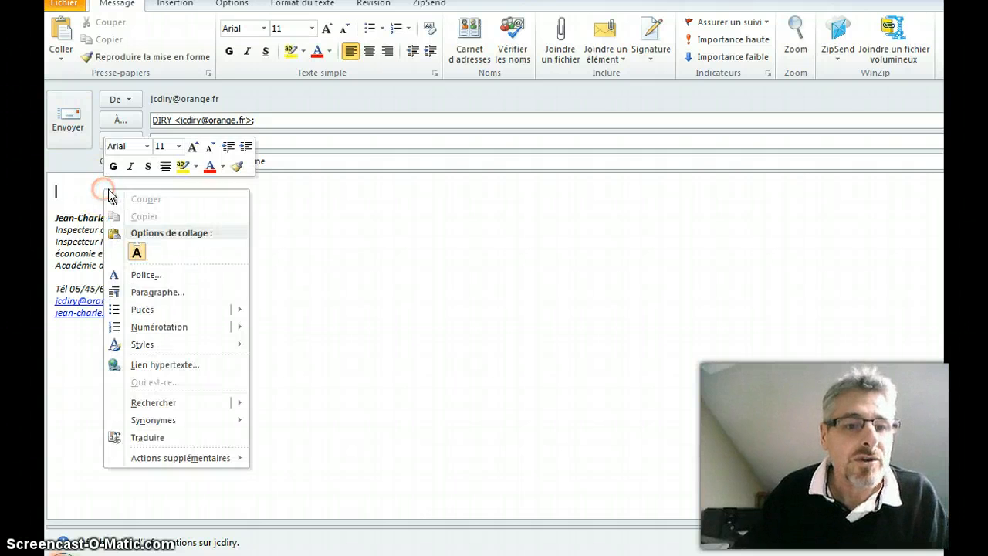
click(137, 253)
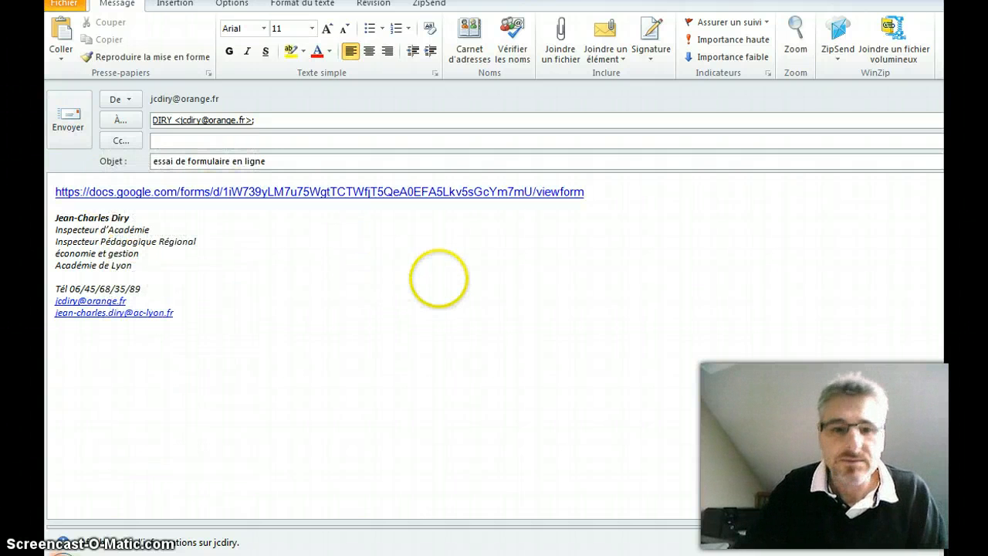
click(68, 123)
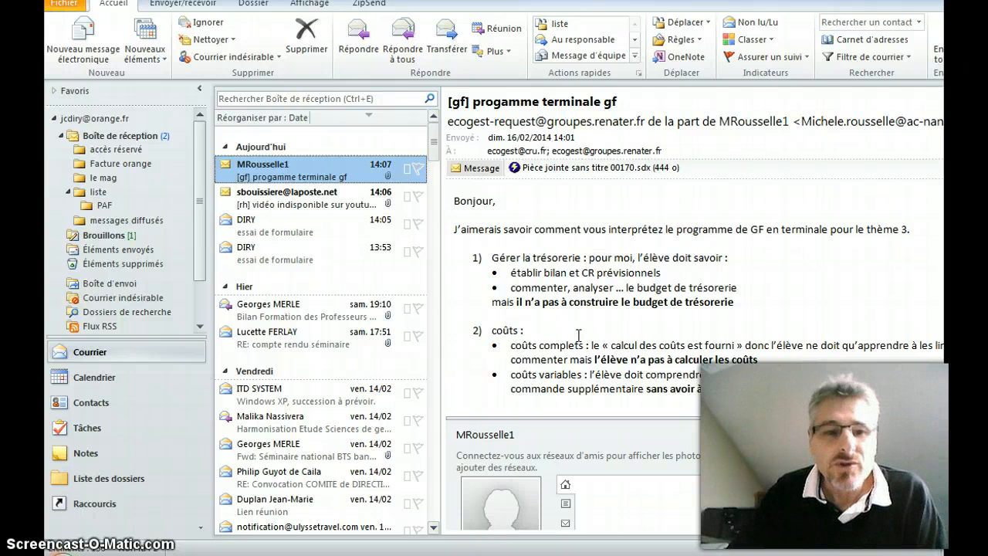
- Send and receive all folders, select the received message "essai de formulaire en ligne" and open its form link
click(90, 36)
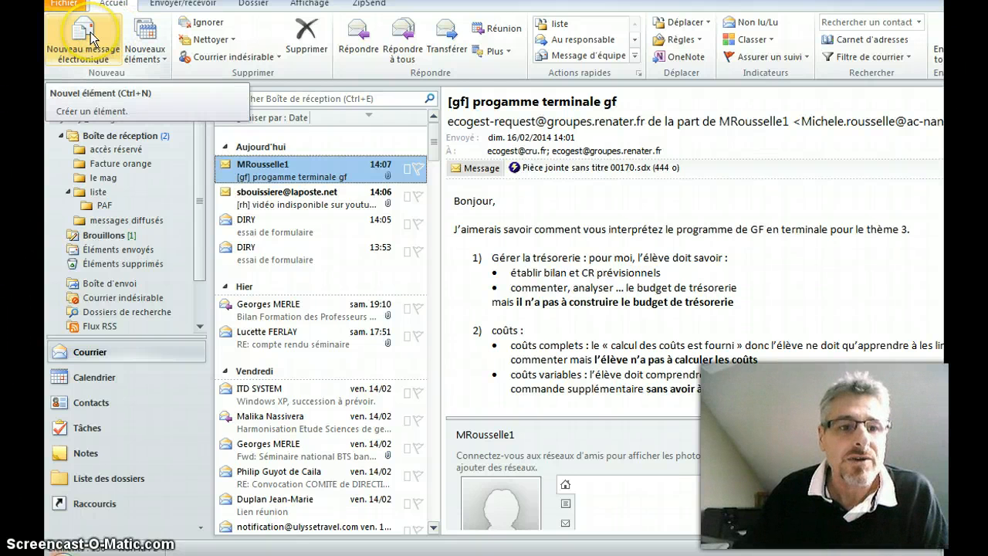
click(177, 8)
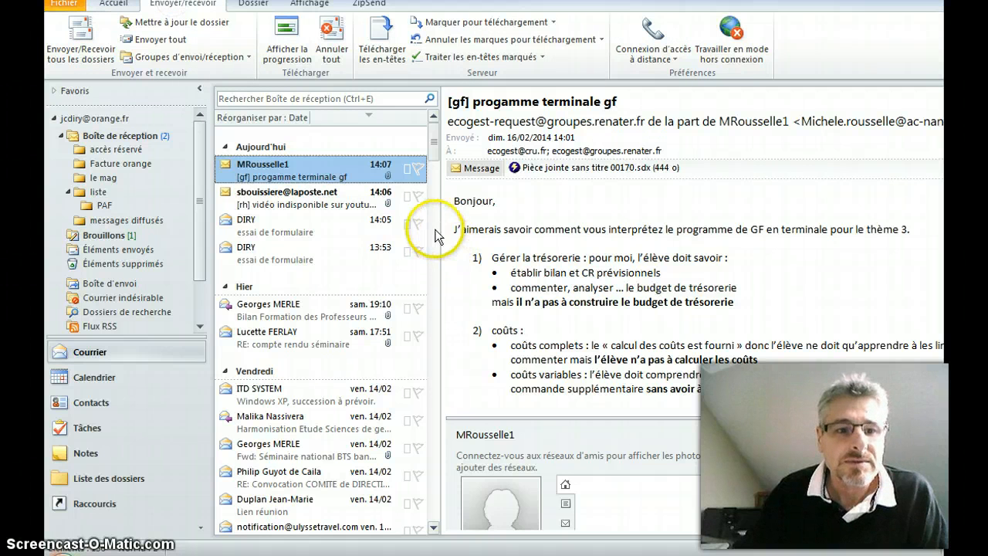
click(98, 37)
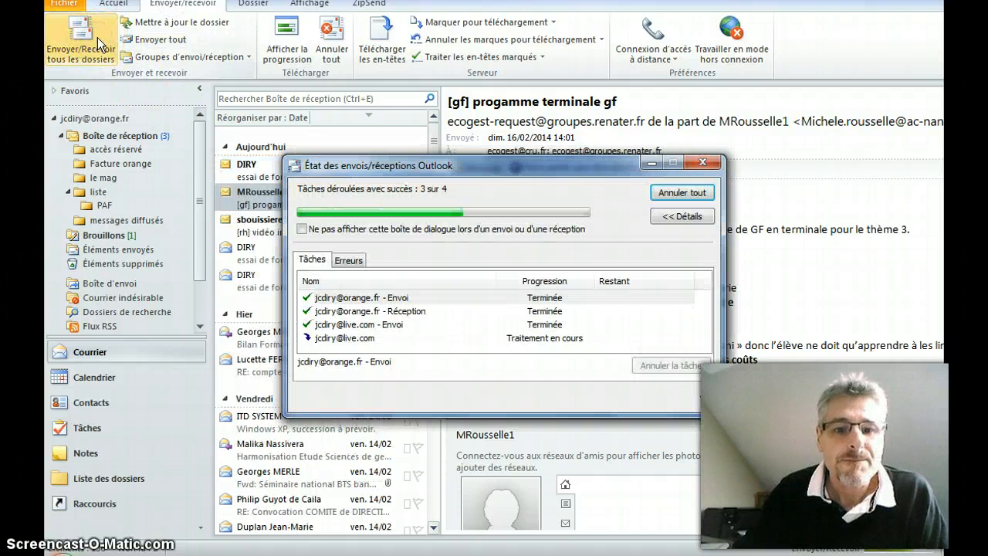
click(256, 172)
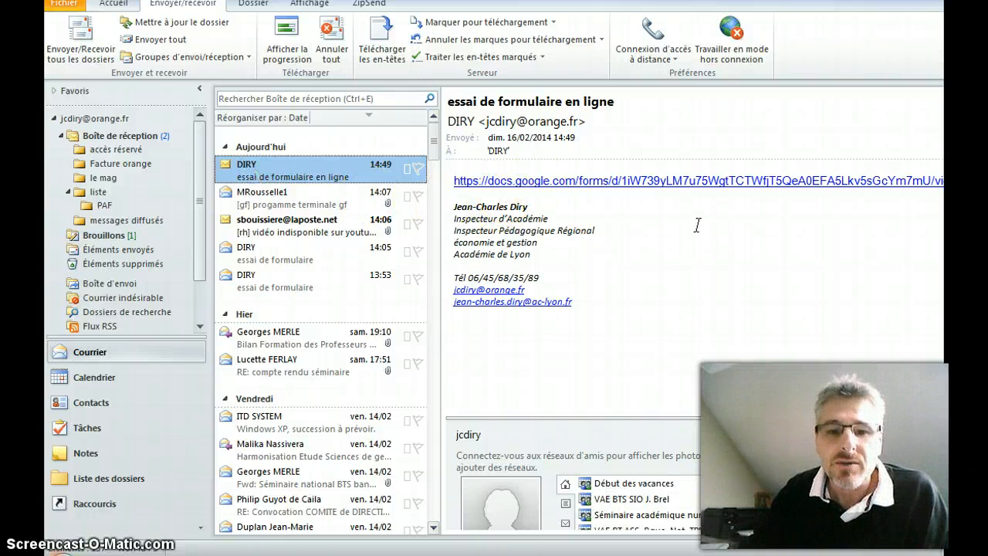
click(596, 185)
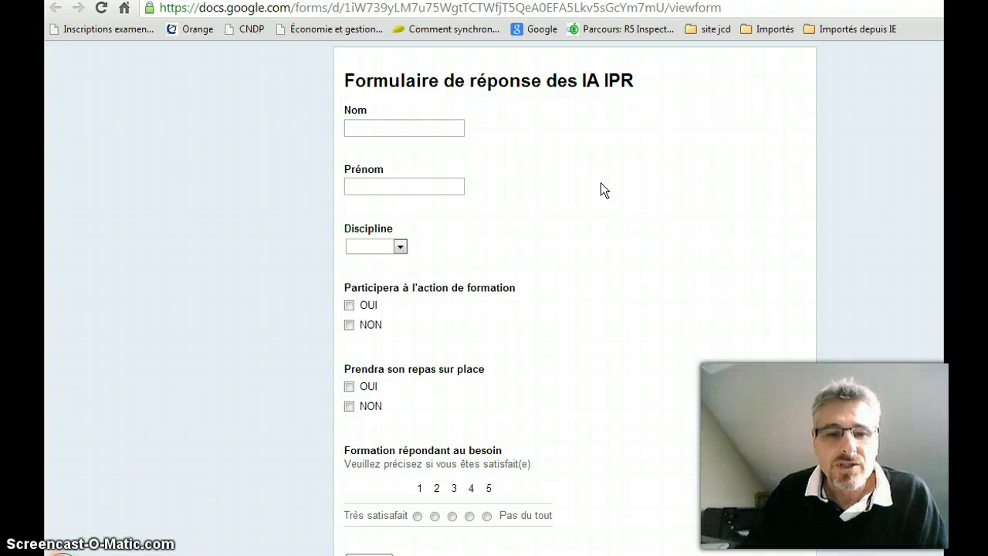
- Fill in the respondent's last name and first name in the online form and choose "Eco/gest" as Discipline
click(430, 125)
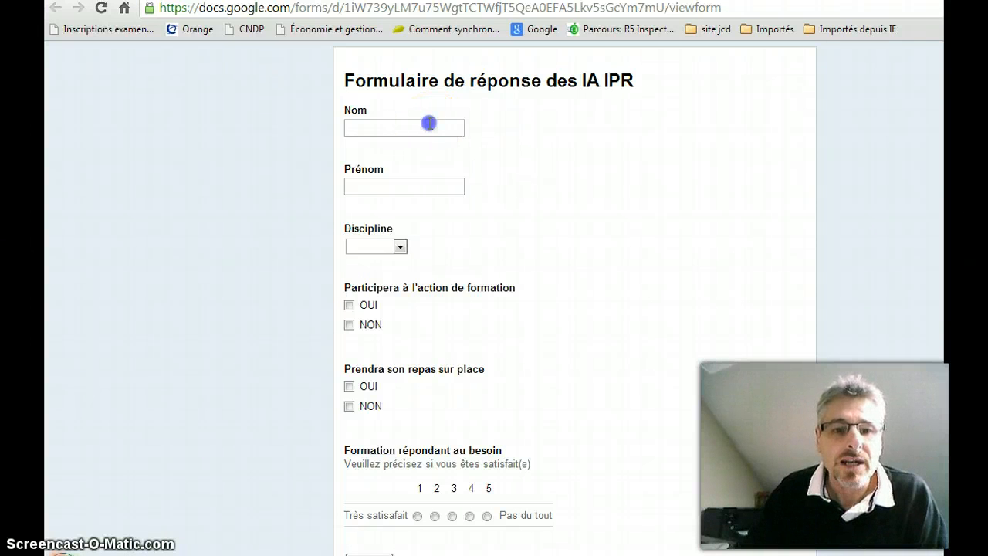
text(Diry)
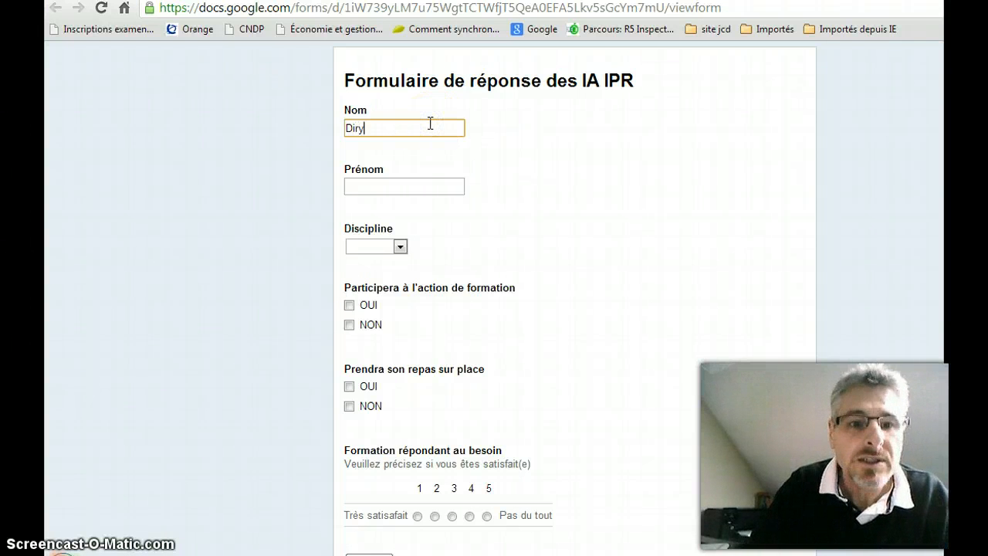
key(Tab)
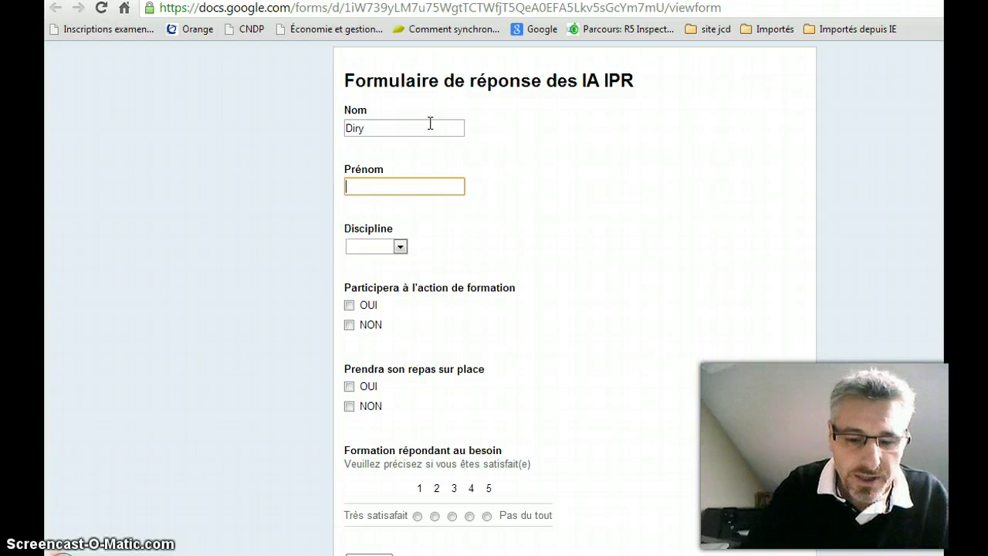
click(399, 247)
click(387, 301)
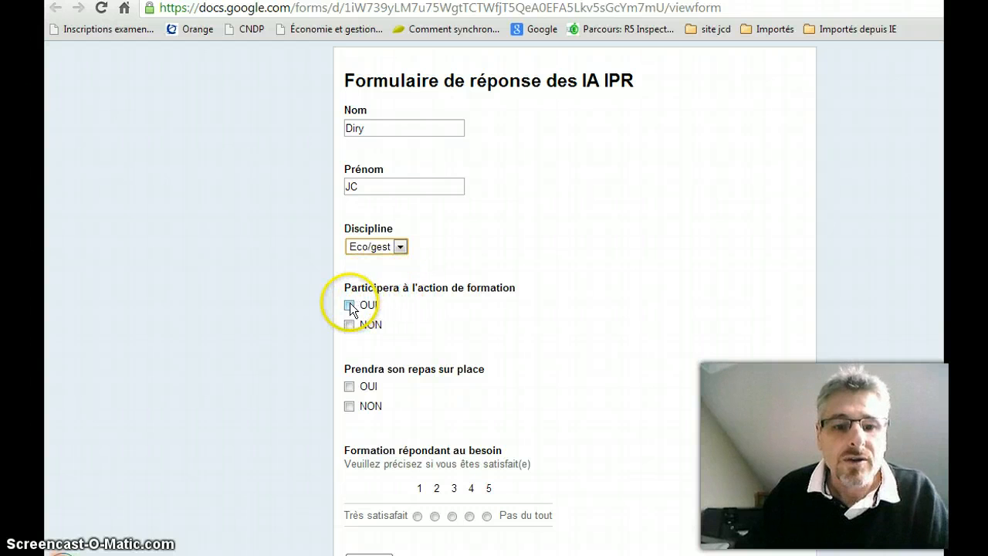
- Answer OUI for the training, NON for the meal and 3 for "Formation répondant au besoin", and submit the form
click(350, 305)
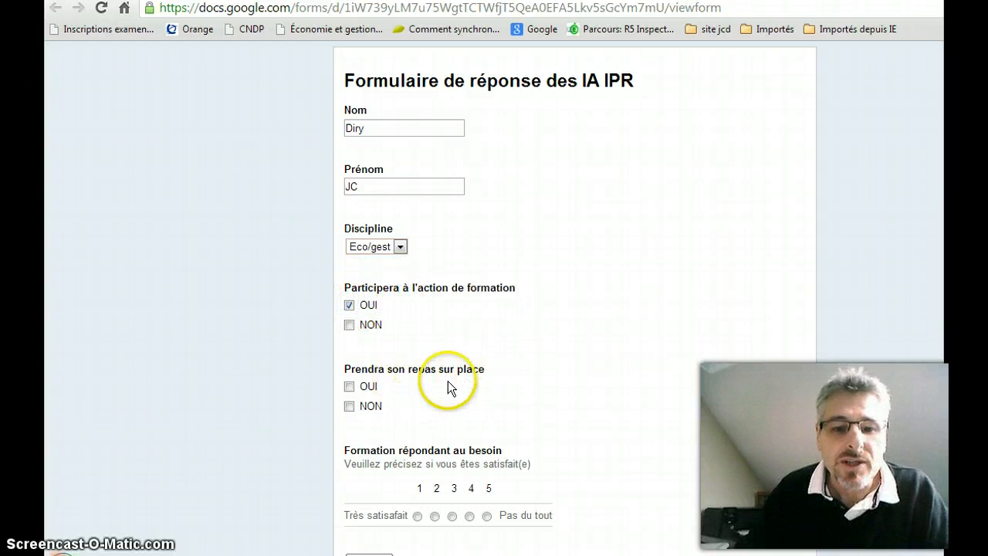
click(348, 406)
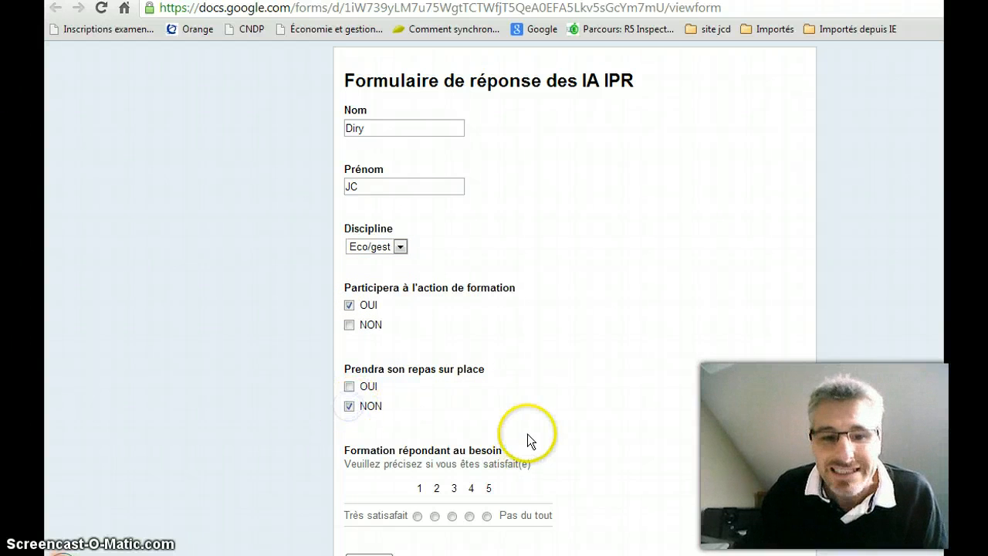
scroll(586, 405, down, 1)
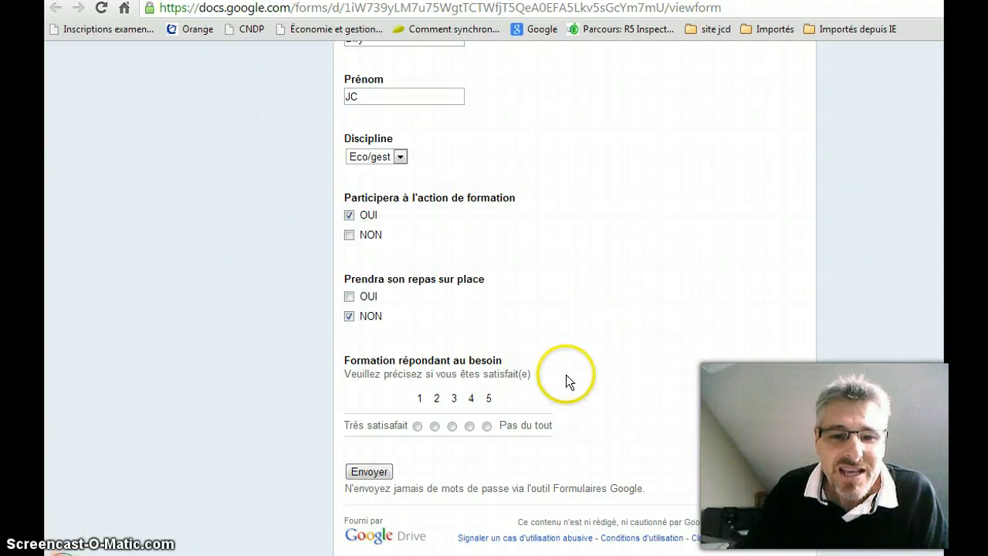
click(435, 426)
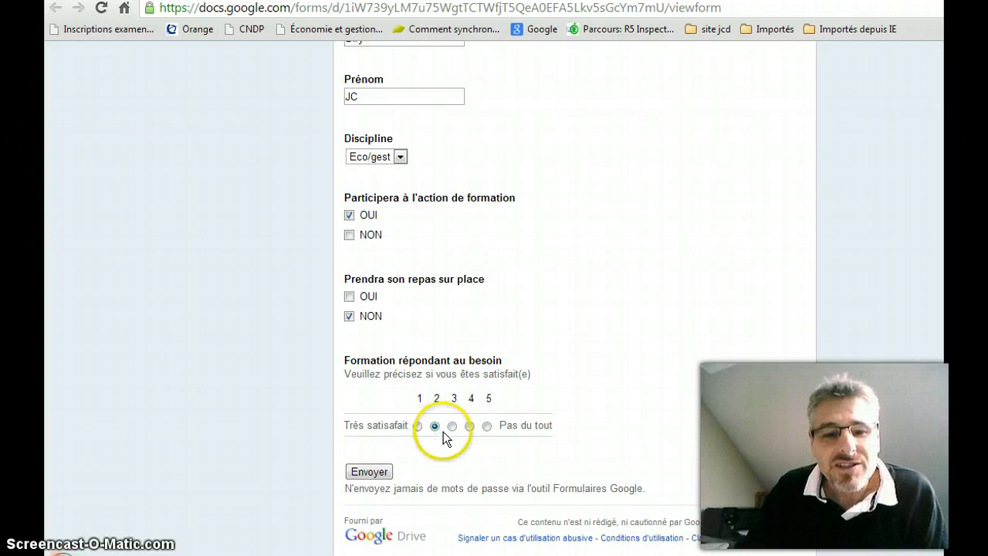
click(451, 426)
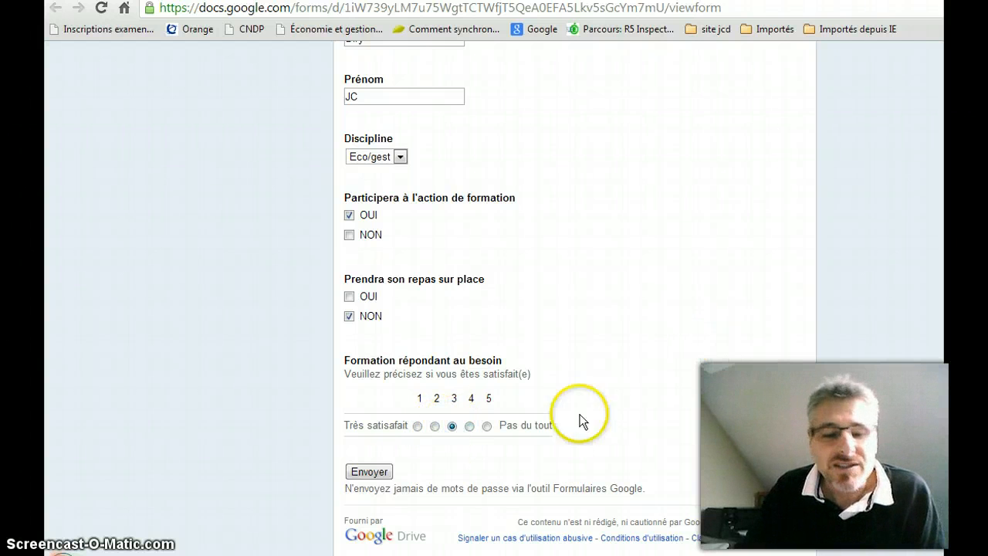
click(374, 473)
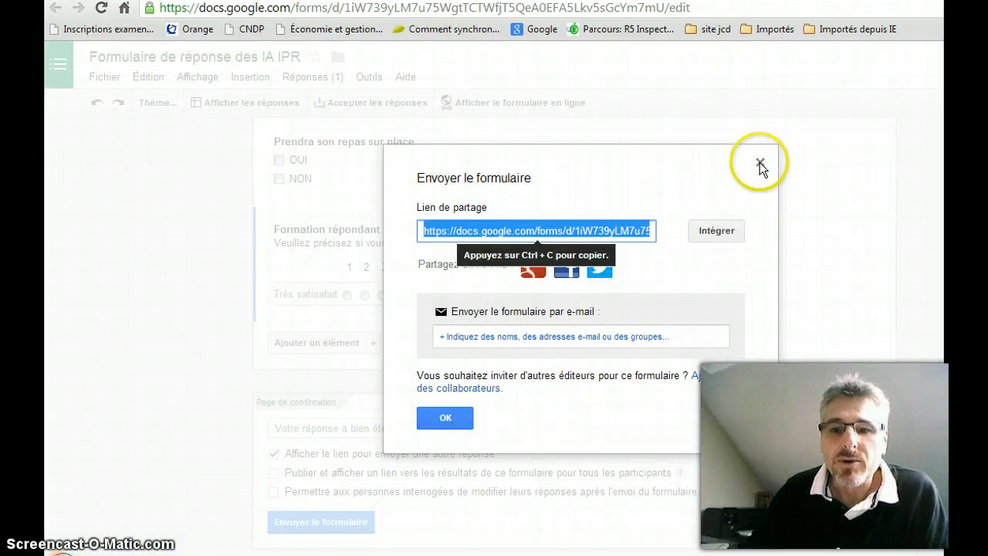
- Close the form's sending dialog and reopen "Formulaire de réponse des IA IPR" from Mon Drive in Google Drive
click(761, 161)
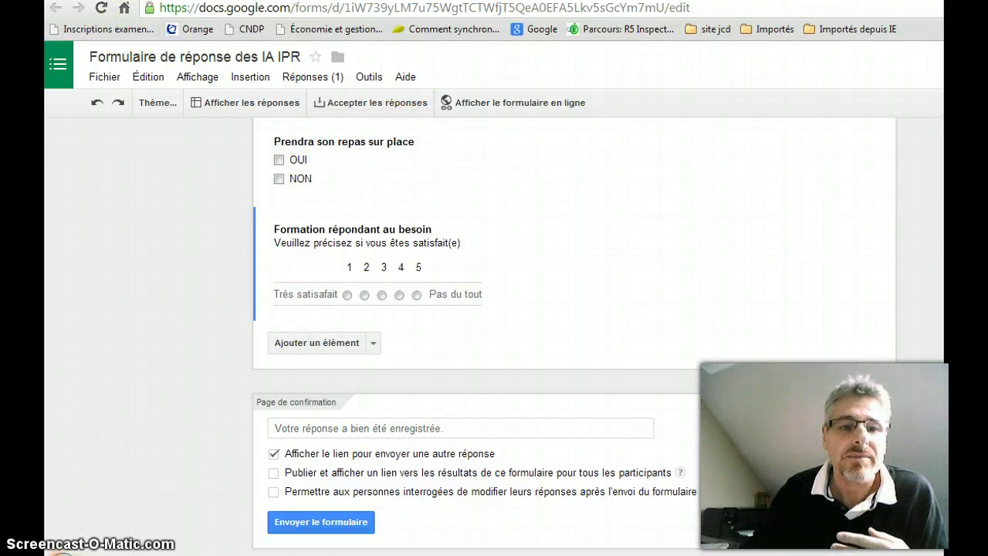
click(386, 0)
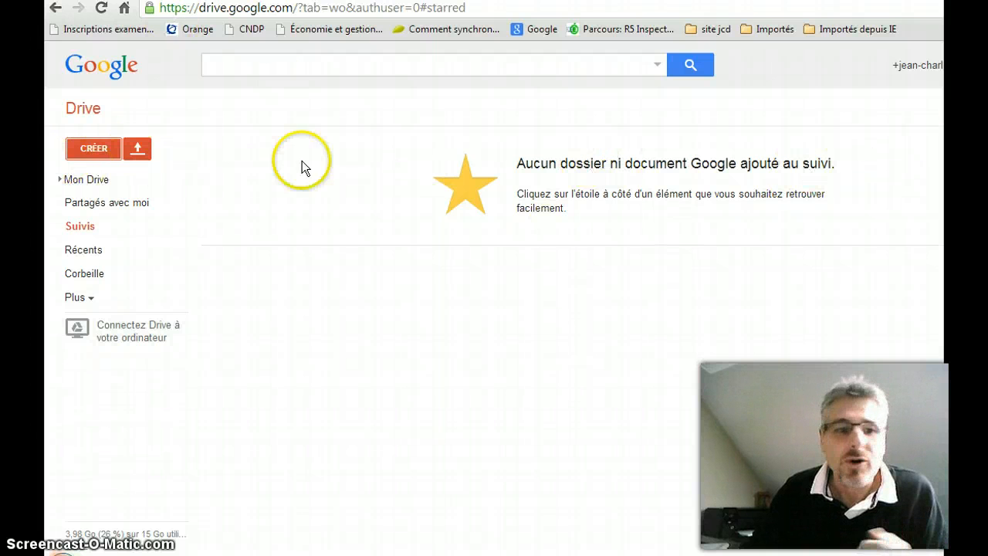
click(77, 179)
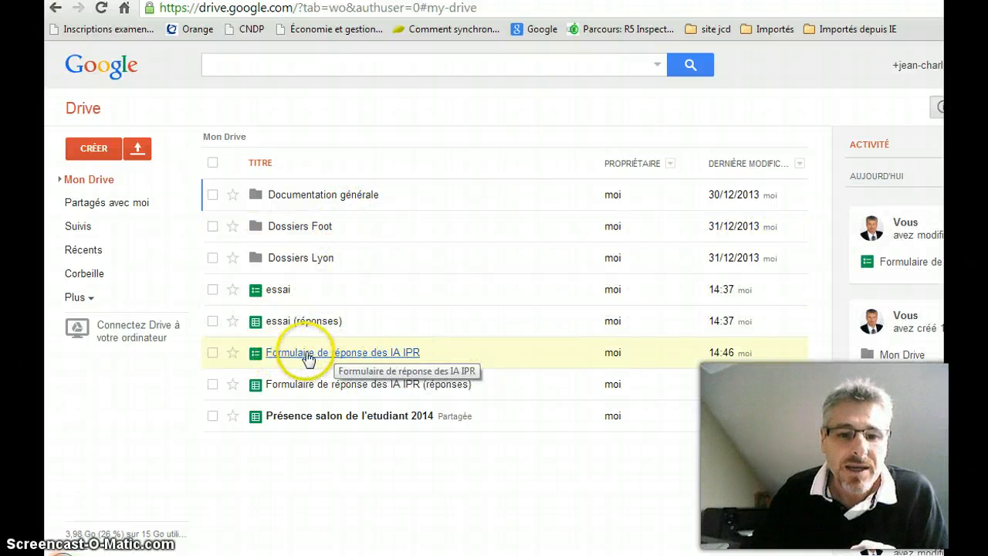
click(392, 353)
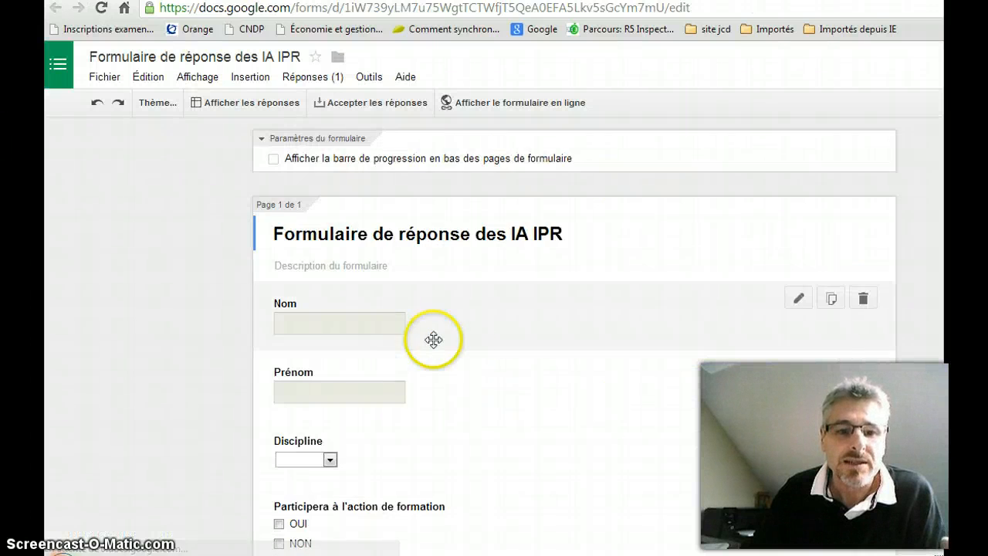
- Display the form's responses in their linked spreadsheet
scroll(435, 338, down, 6)
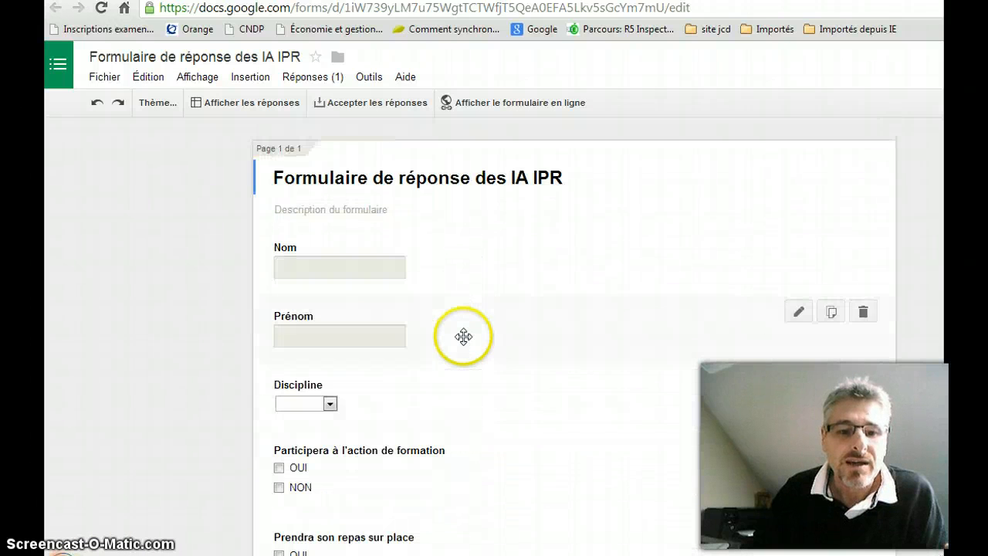
click(251, 103)
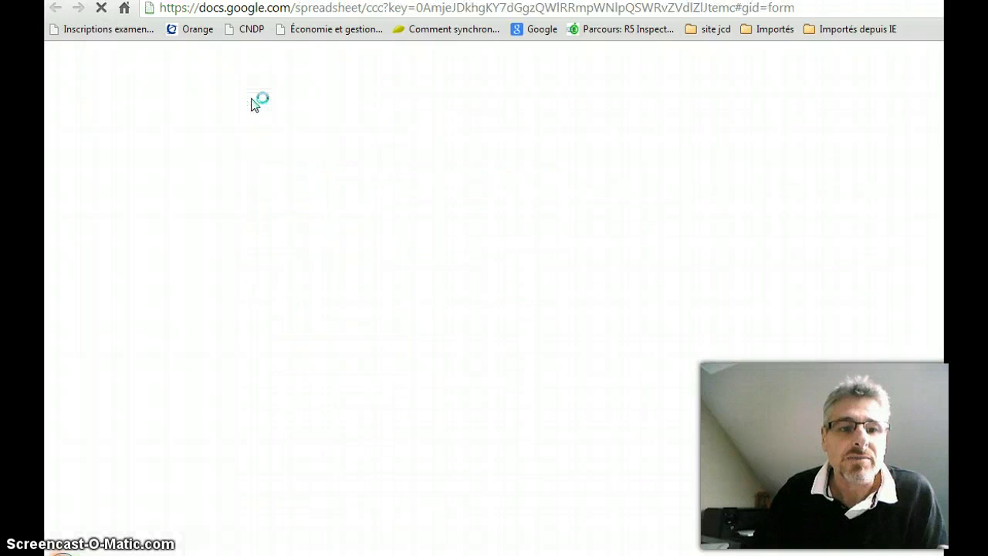
click(363, 277)
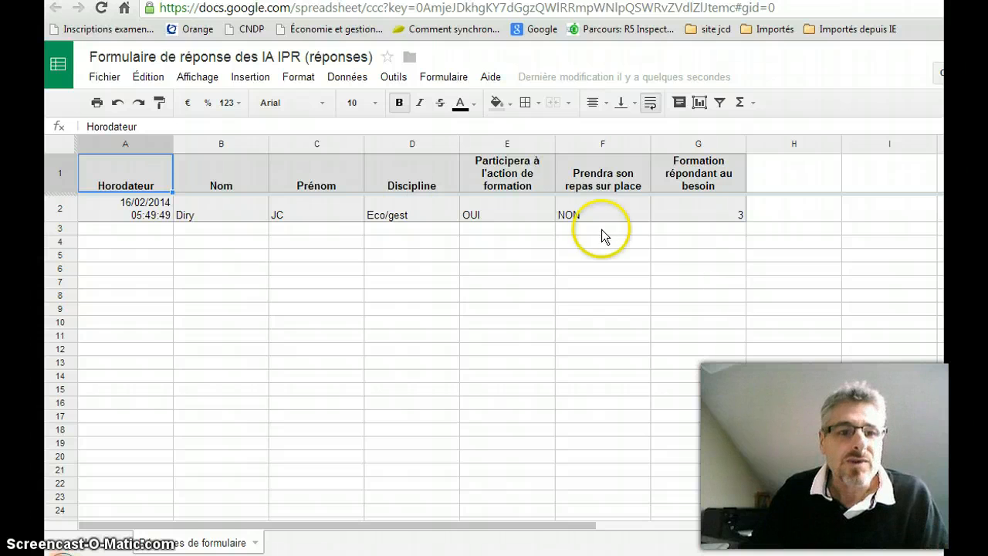
- Download the response spreadsheet in Microsoft Excel (XLSX) format, open the file in Excel and enable editing
click(98, 80)
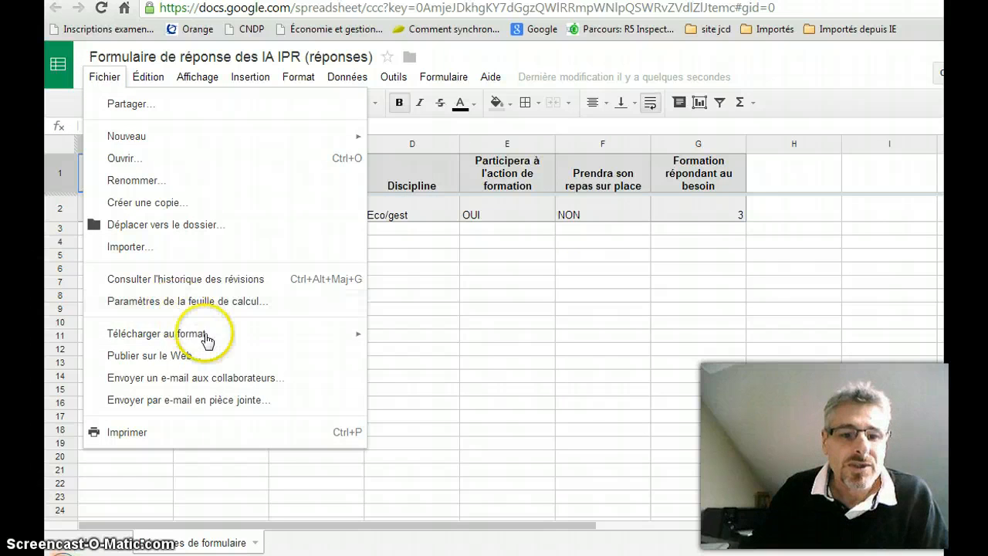
mouse_move(207, 337)
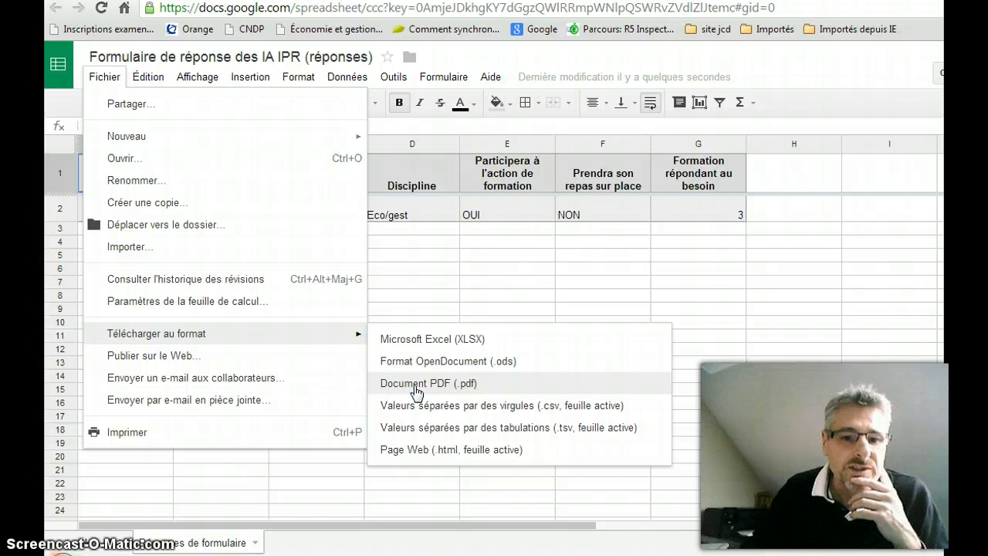
click(423, 341)
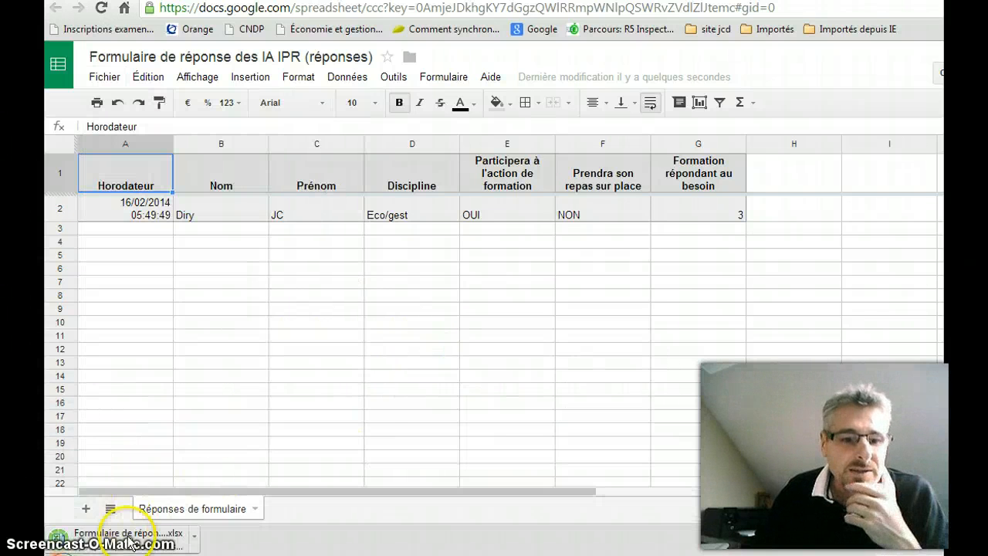
click(133, 546)
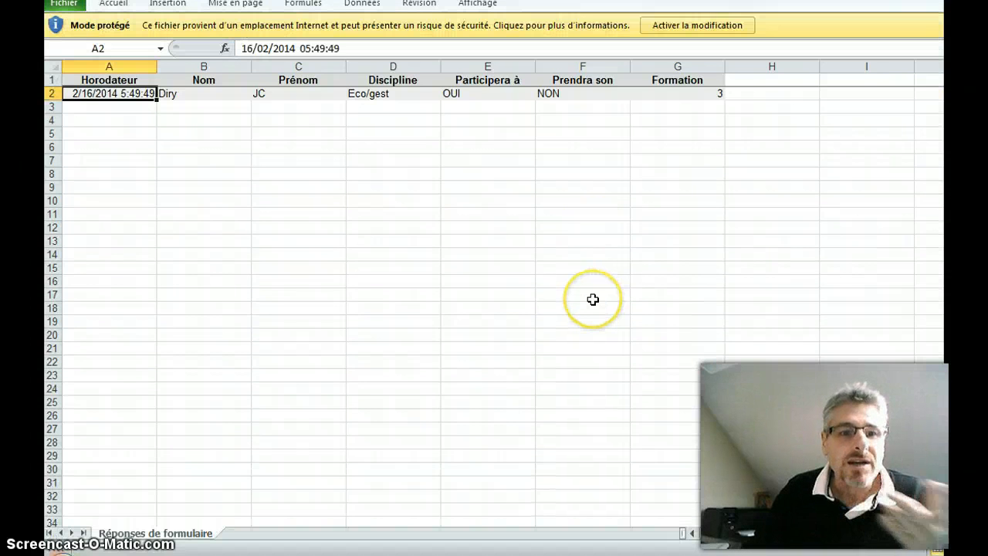
click(696, 26)
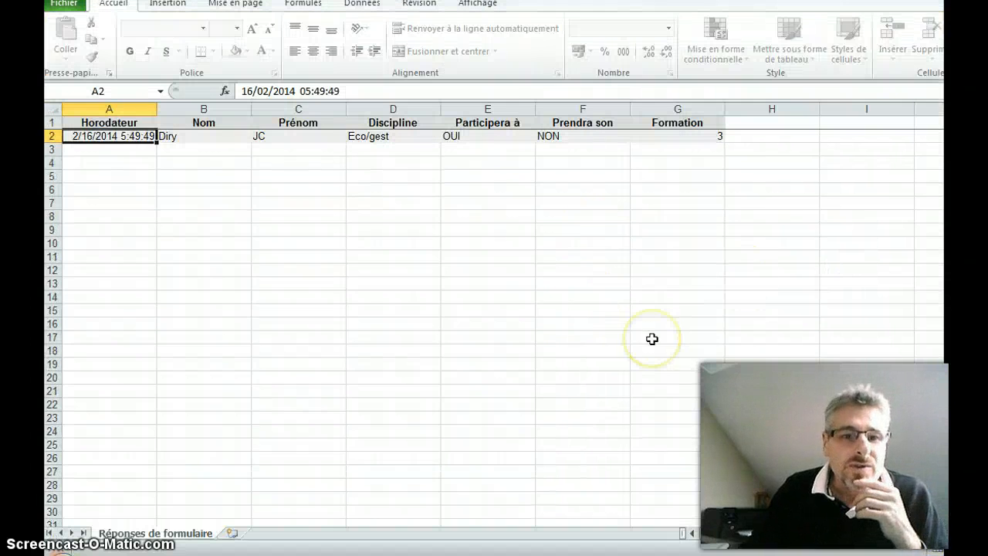